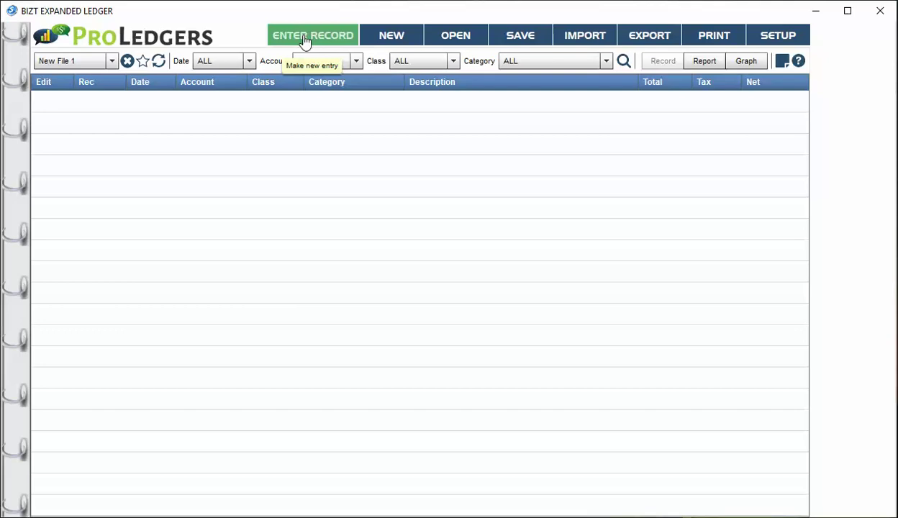
pyautogui.click(313, 34)
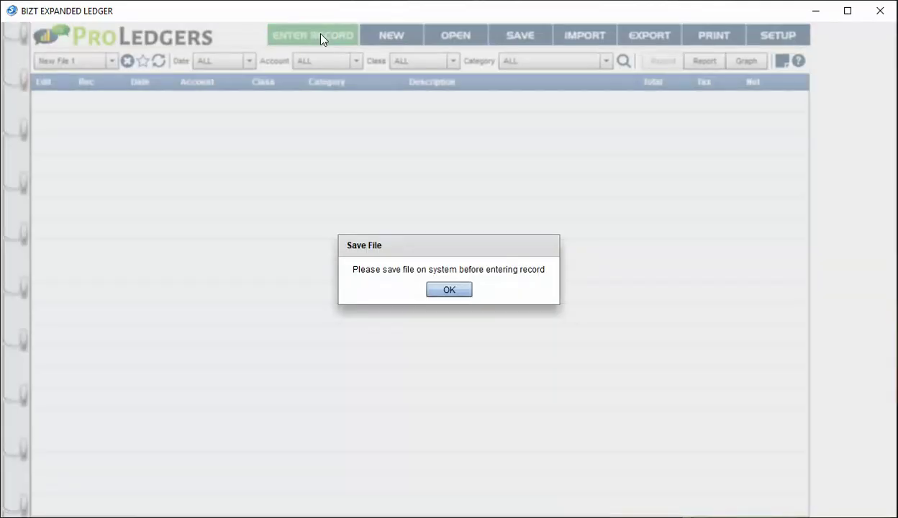
pyautogui.click(447, 292)
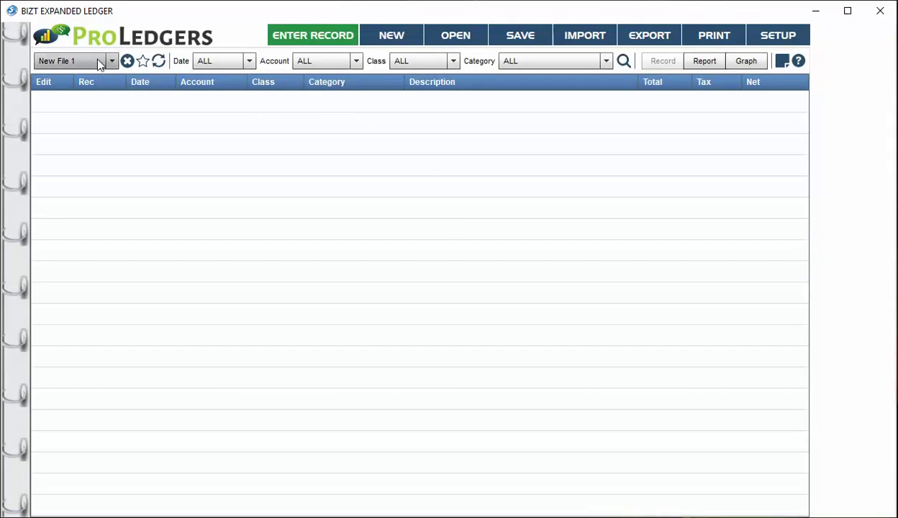
pyautogui.click(61, 57)
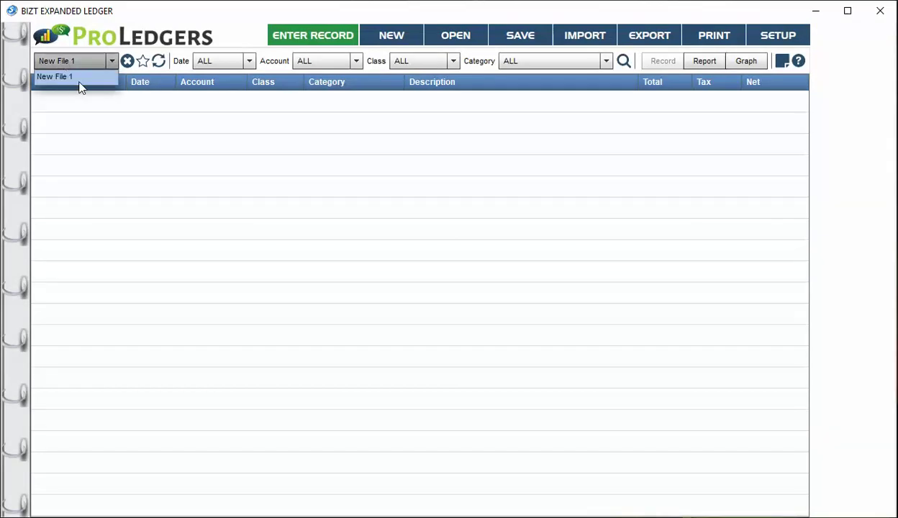
pyautogui.click(80, 85)
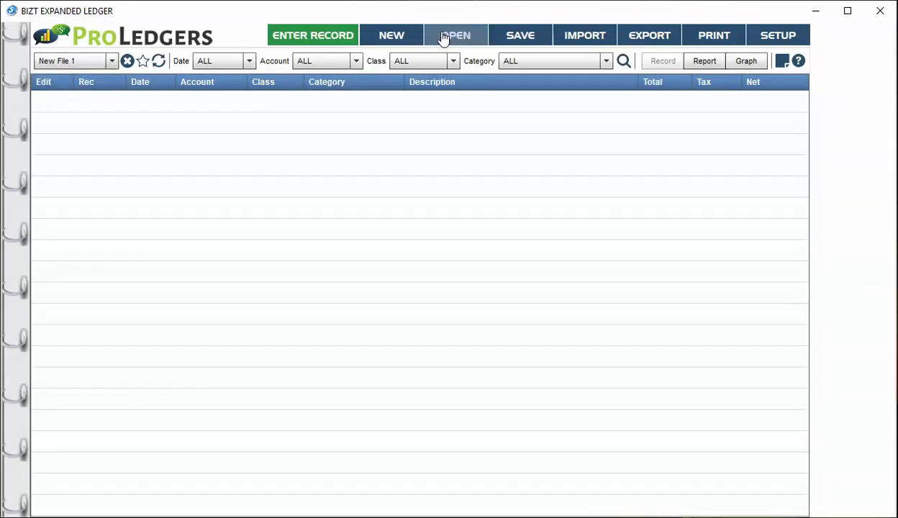
# Step: Save the new ledger file to the Desktop as "test file"
pyautogui.click(530, 38)
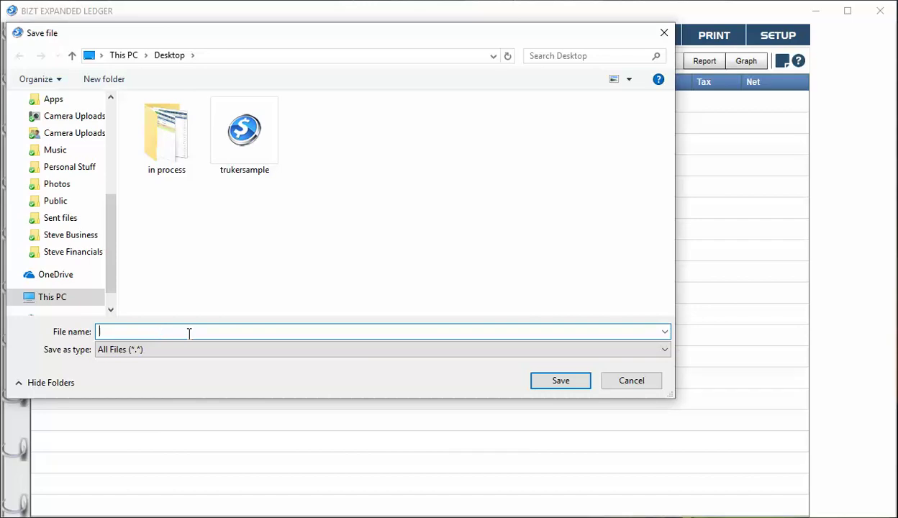
pyautogui.write('test file')
pyautogui.click(560, 381)
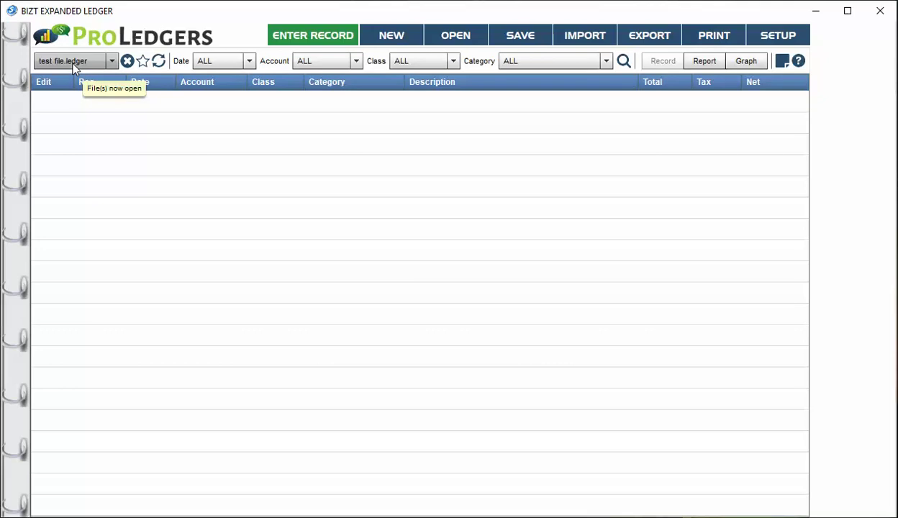
# Step: Start a new record dated 04/01/19 and assign it to the Visa account
pyautogui.click(332, 37)
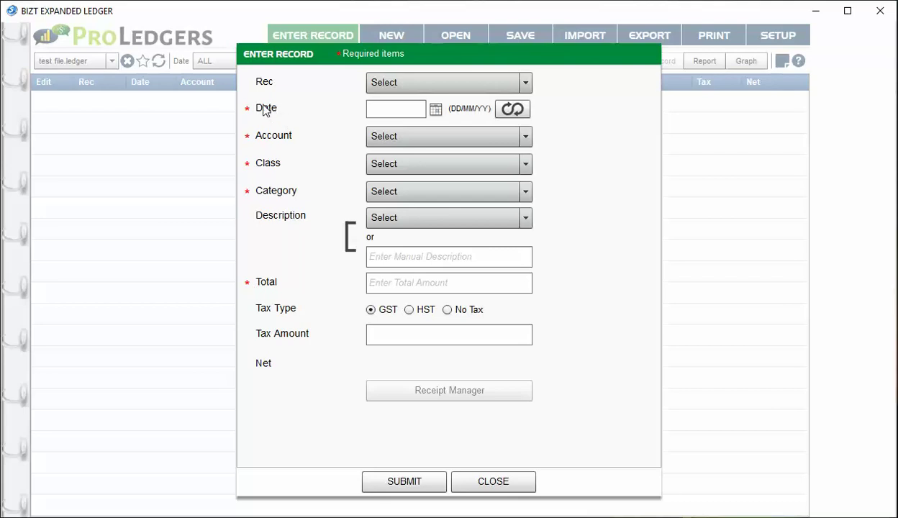
pyautogui.click(435, 109)
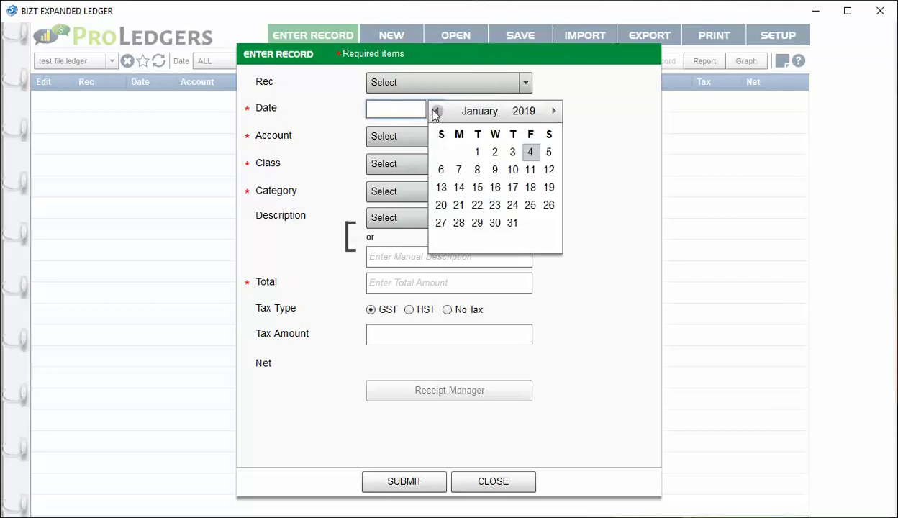
pyautogui.click(529, 152)
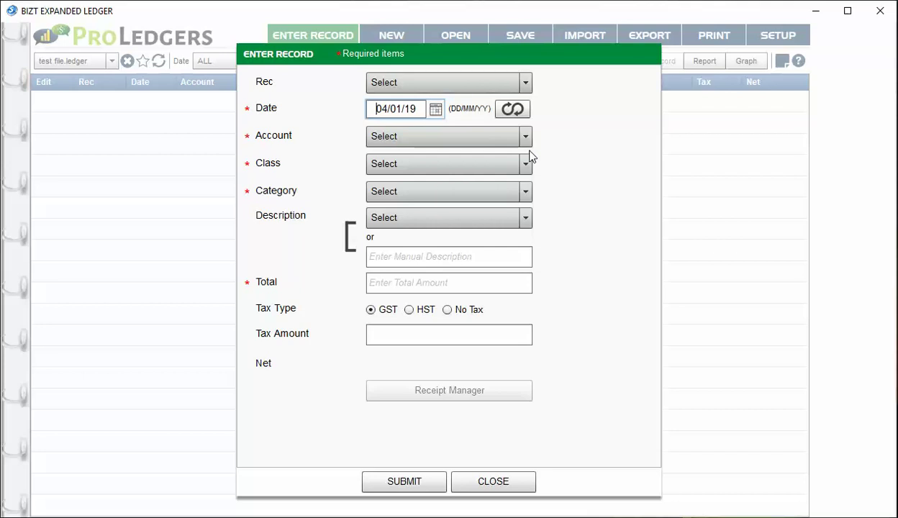
pyautogui.click(424, 137)
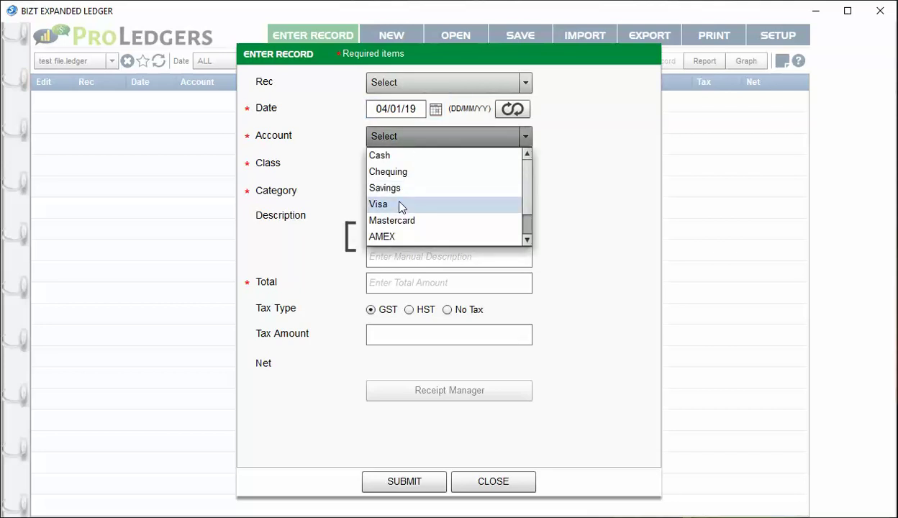
pyautogui.scroll(-1, 512, 183)
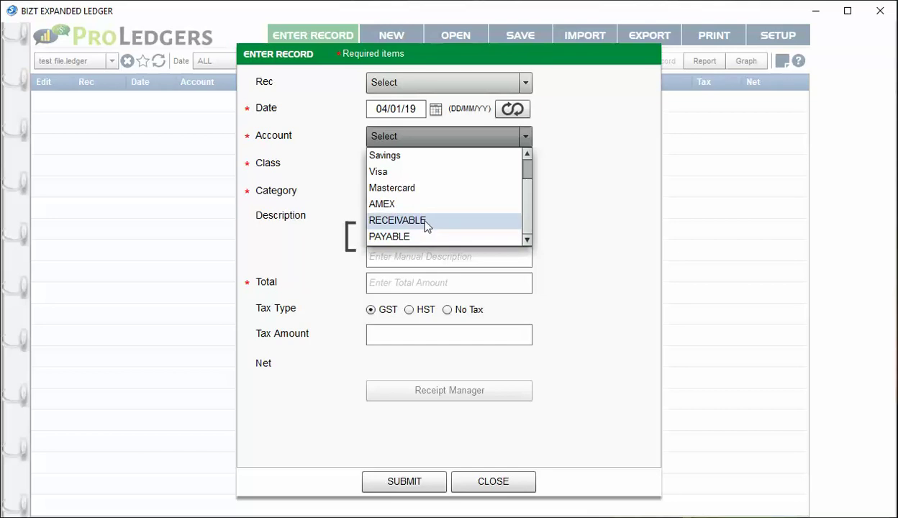
pyautogui.click(409, 173)
# Step: Set the record's class to General Business and its category to Diesel Fuel
pyautogui.click(422, 162)
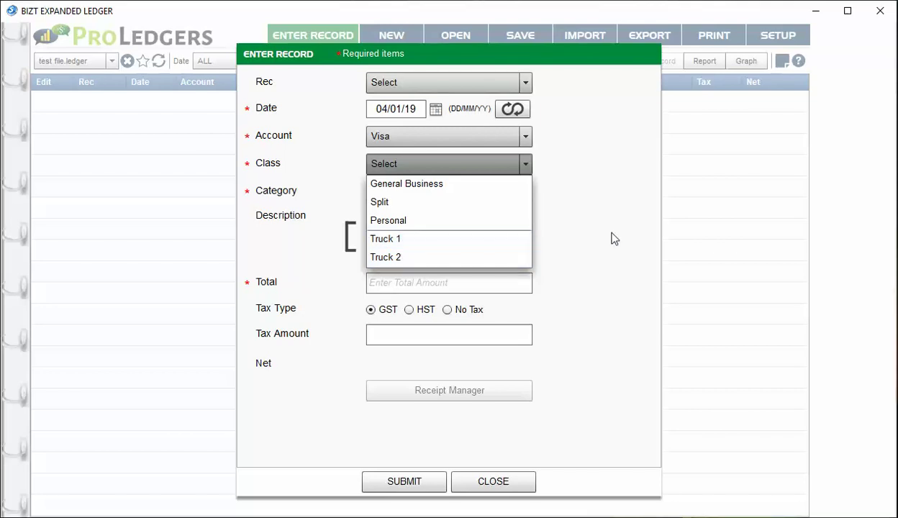
pyautogui.click(434, 184)
pyautogui.click(451, 189)
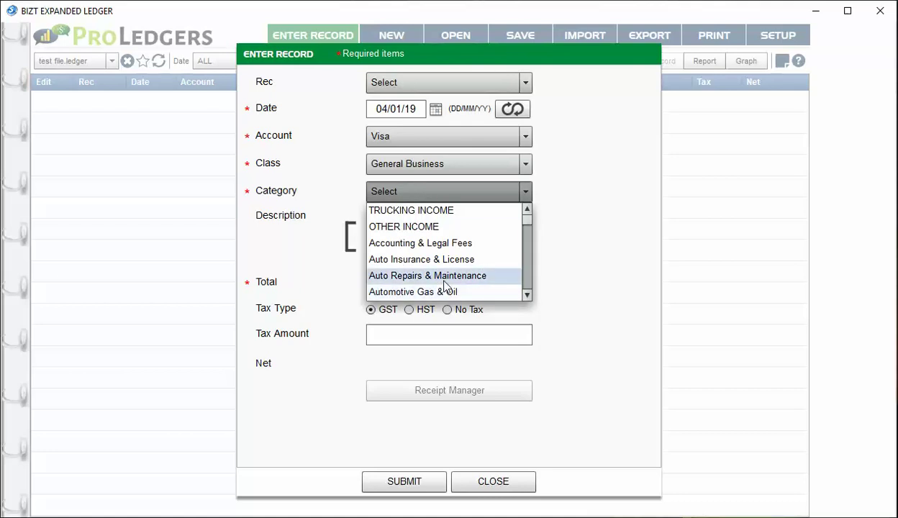
pyautogui.scroll(-3, 444, 285)
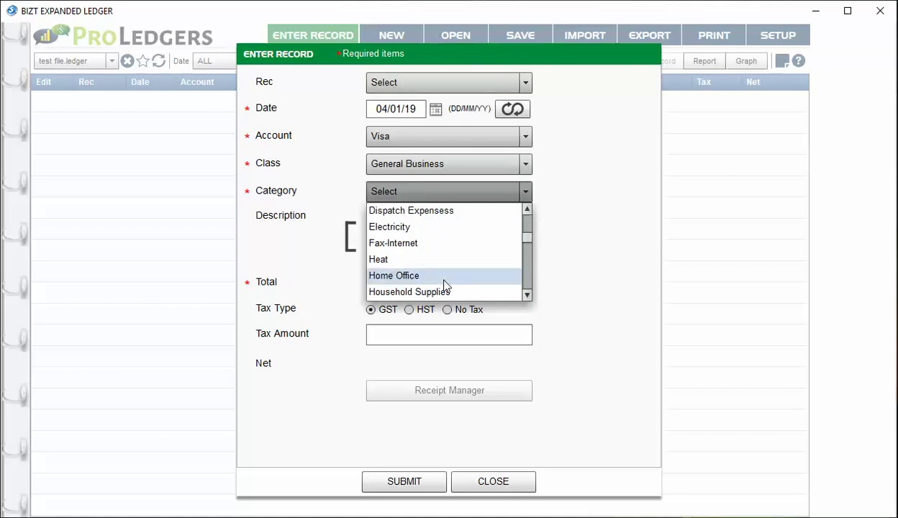
pyautogui.scroll(1, 444, 285)
pyautogui.click(432, 241)
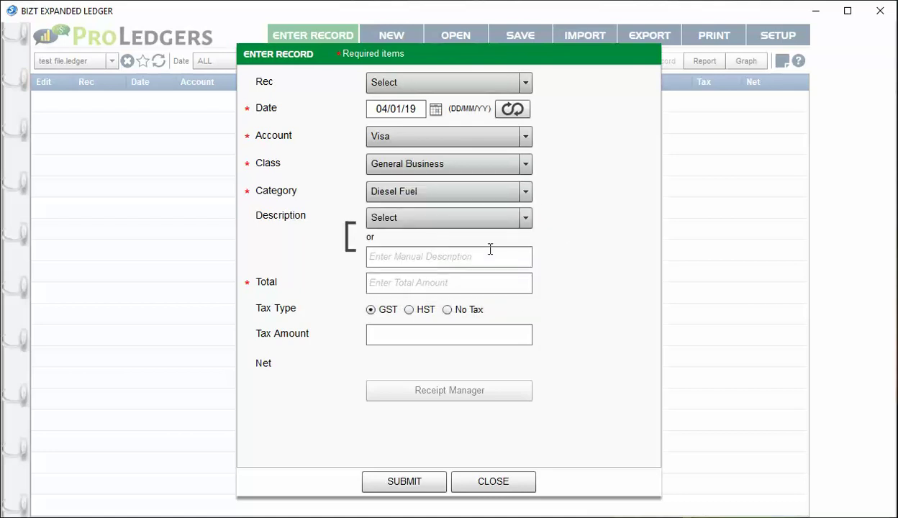
# Step: Enter a total of 200 for the record and override its tax amount with 9.00
pyautogui.click(408, 282)
pyautogui.write('2')
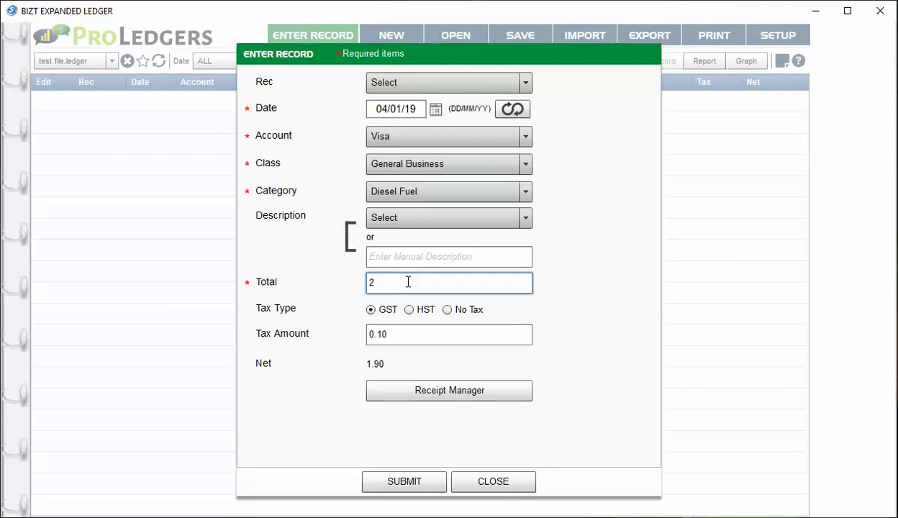
pyautogui.write('00')
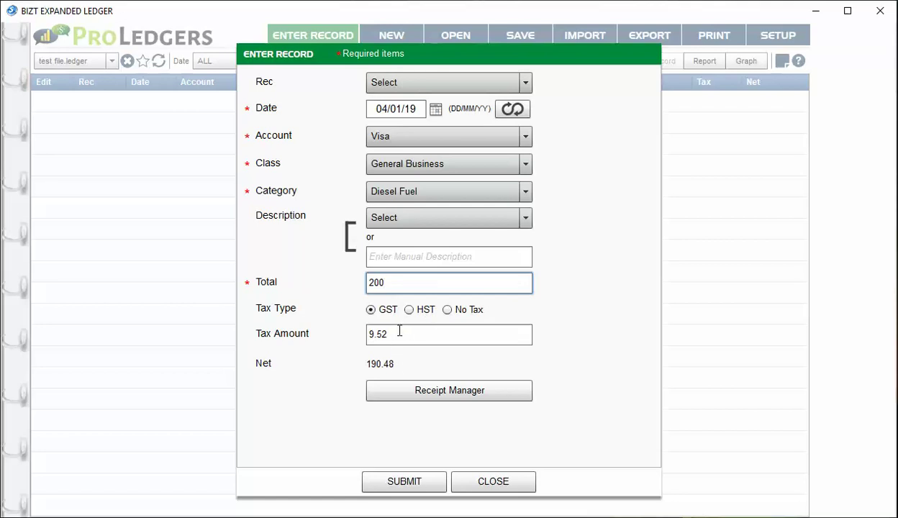
pyautogui.click(401, 256)
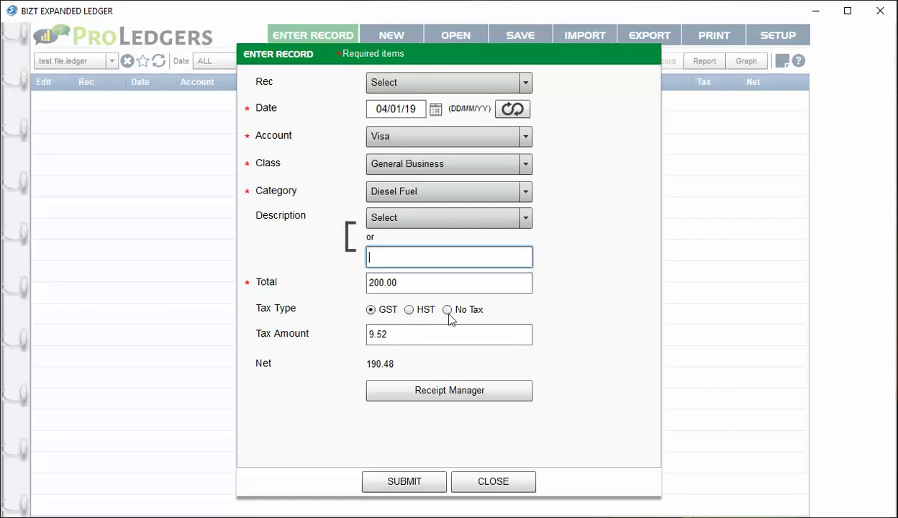
pyautogui.moveTo(390, 333); pyautogui.dragTo(266, 328)
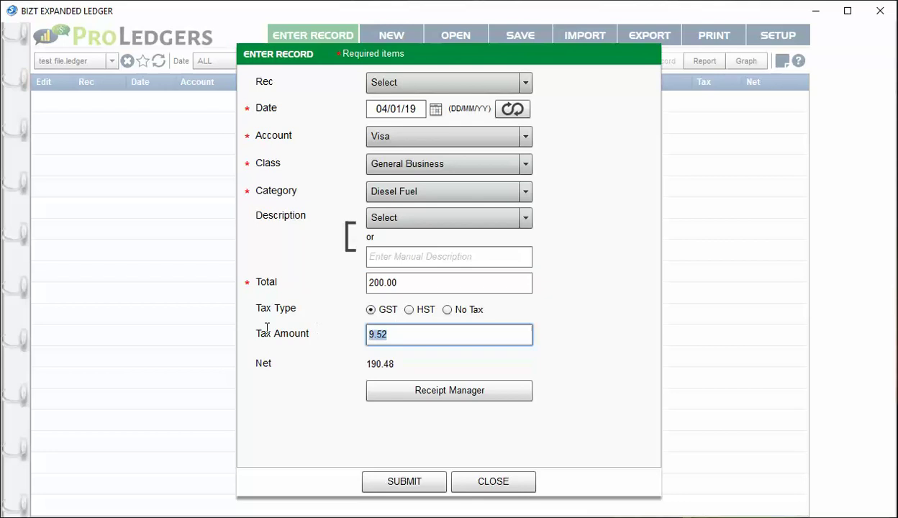
pyautogui.write('9.00')
# Step: Examine the Receipt Manager's options for attaching scanned, image or PDF receipts and return to the record form
pyautogui.click(434, 397)
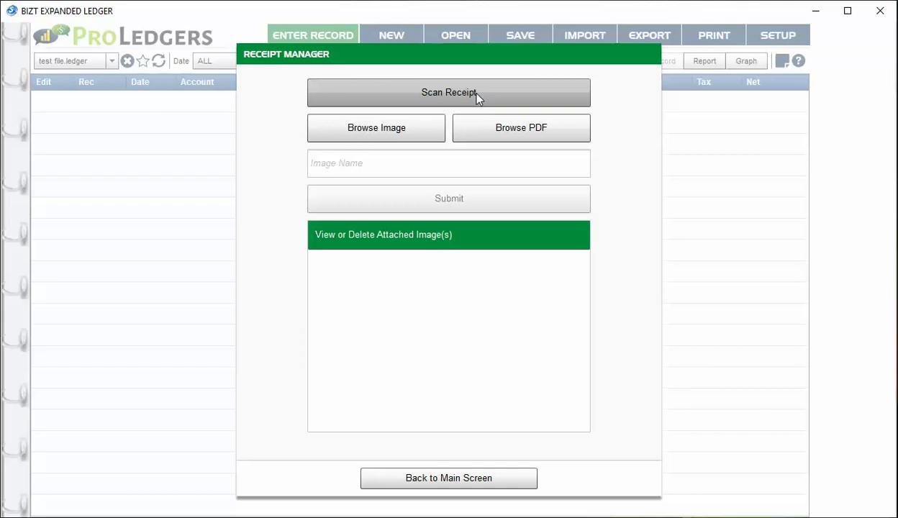
pyautogui.click(496, 478)
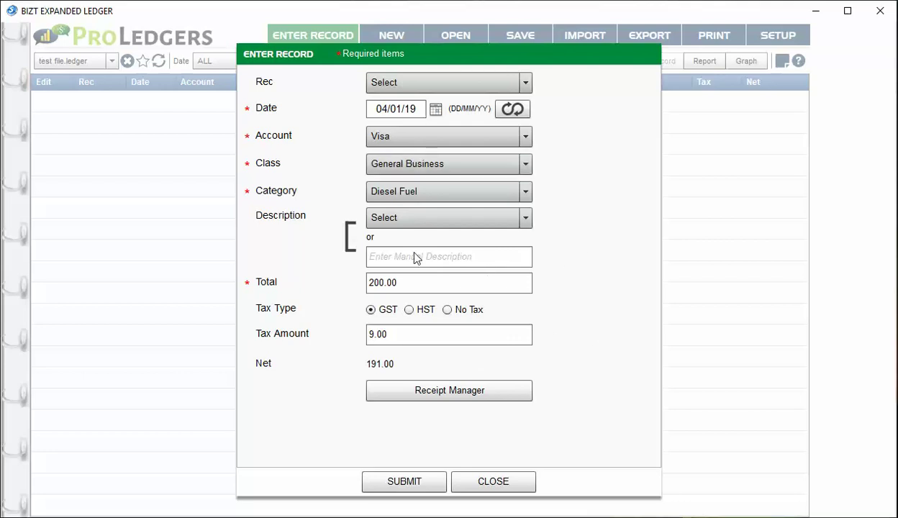
pyautogui.click(464, 395)
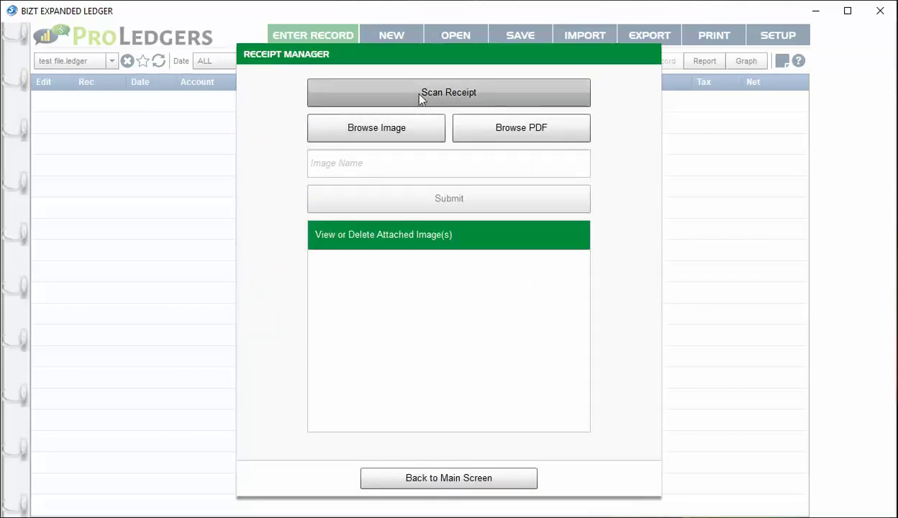
pyautogui.click(470, 485)
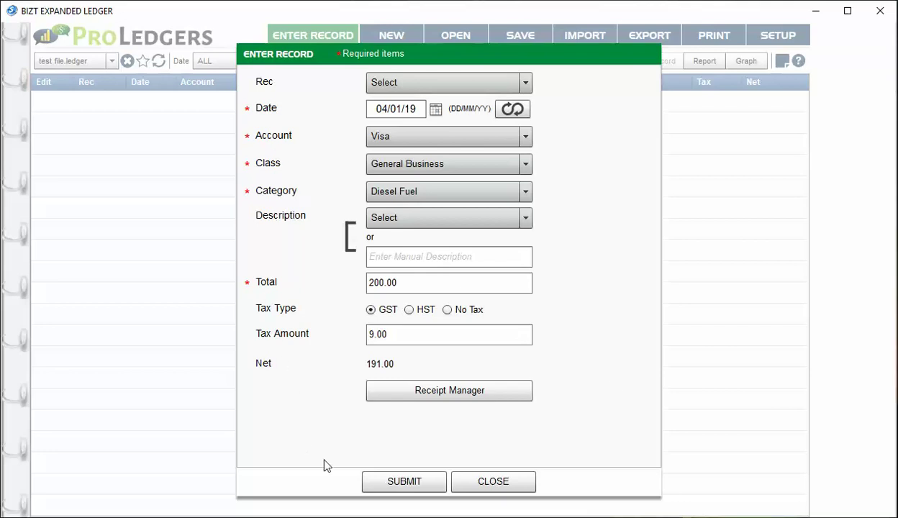
# Step: Submit the diesel fuel record and close the entry form
pyautogui.click(374, 480)
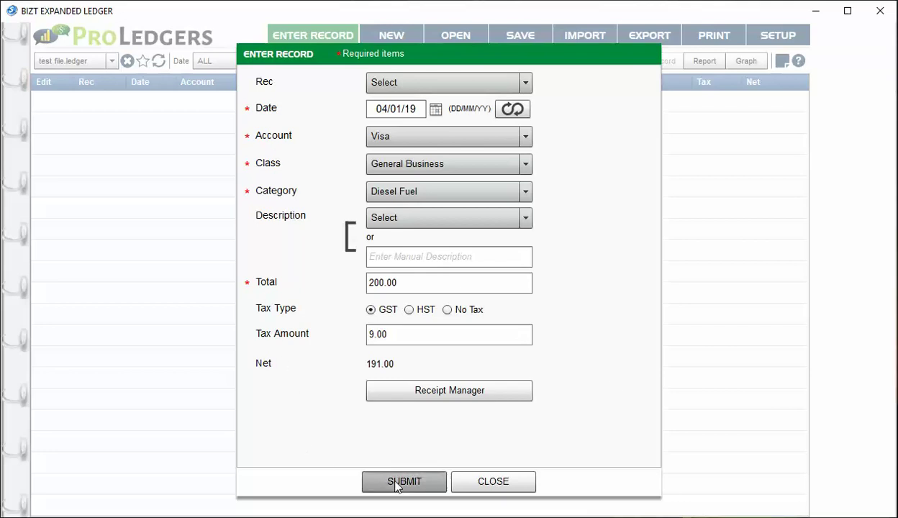
pyautogui.click(492, 482)
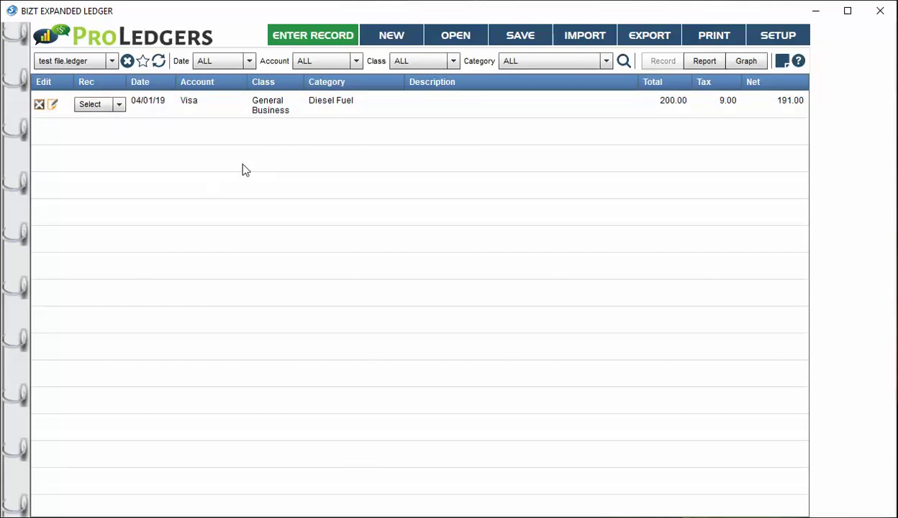
# Step: Reopen the diesel fuel record, enter "Trip 221 Esso" as its manual description and save the changes
pyautogui.doubleClick(309, 114)
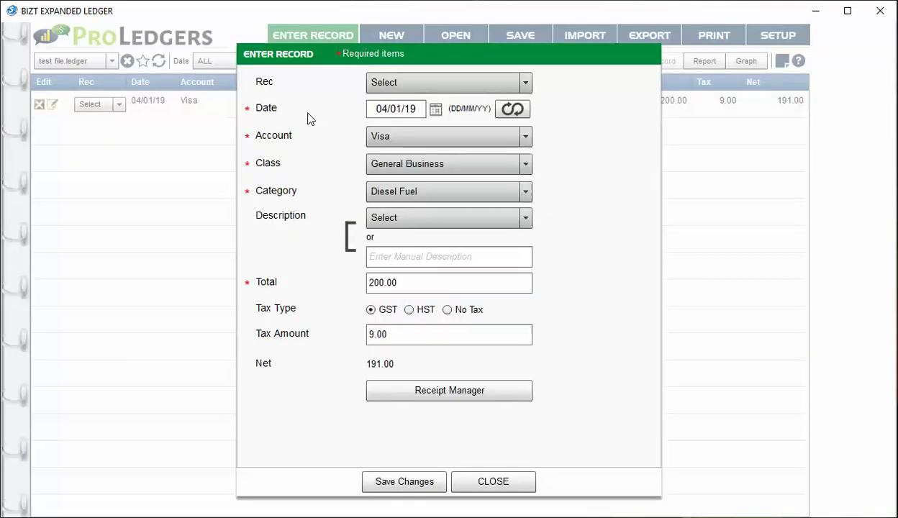
pyautogui.click(415, 262)
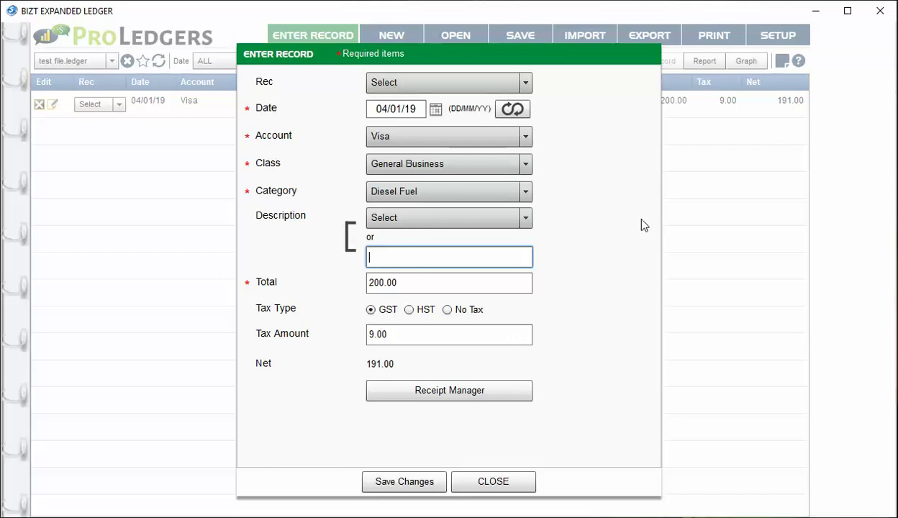
pyautogui.write('Trip 221')
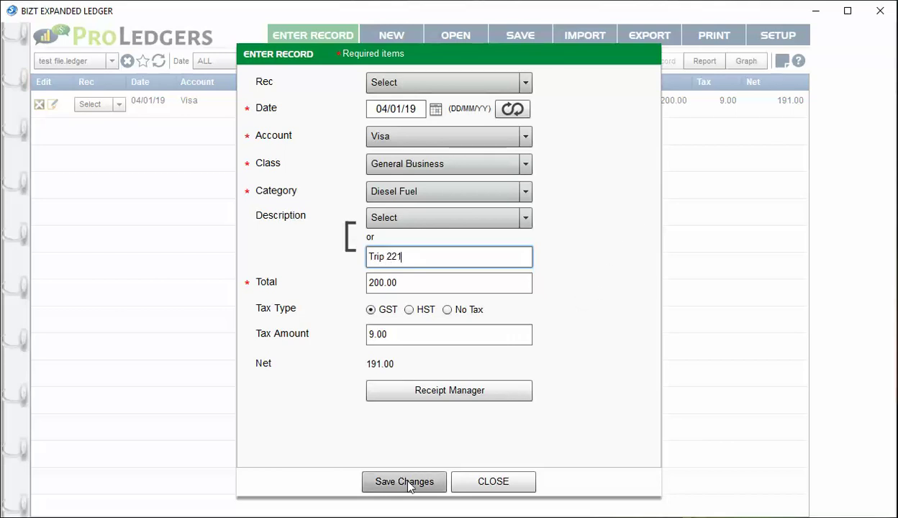
pyautogui.write('  Essso')
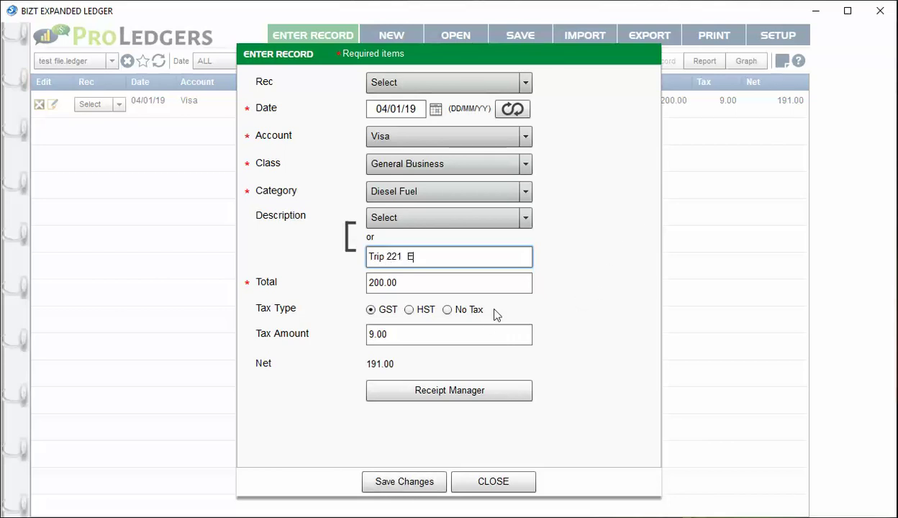
pyautogui.press('BackSpace')
pyautogui.press('BackSpace')
pyautogui.click(403, 487)
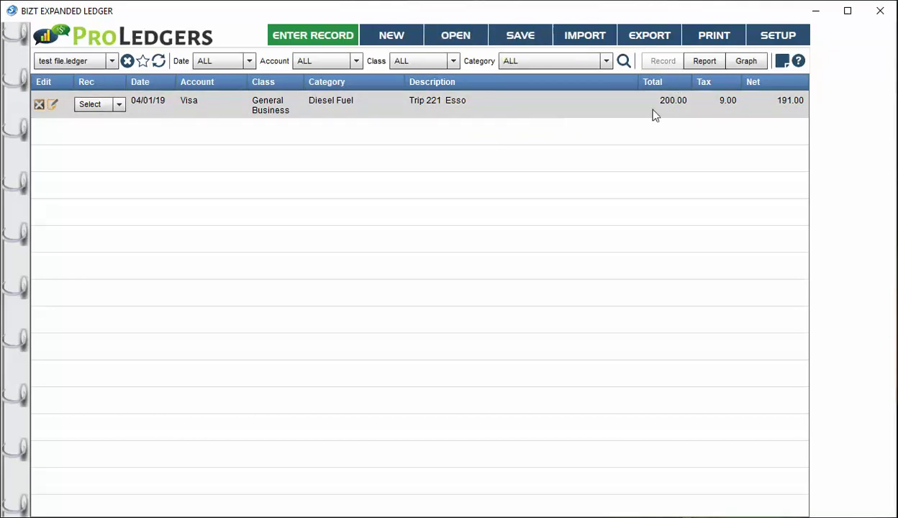
# Step: Review the ledger report from the income and expense summaries to the tax, reconciliation and payment summaries, and return to the records
pyautogui.click(702, 63)
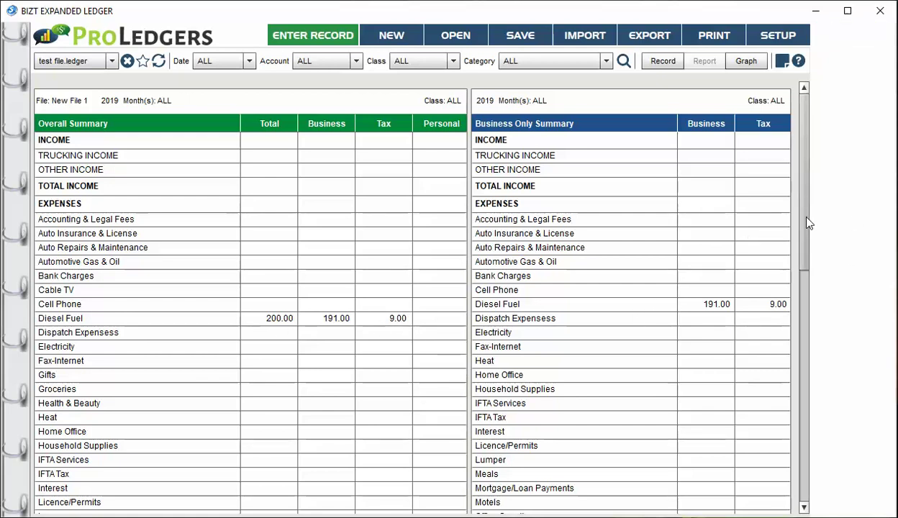
pyautogui.moveTo(804, 224); pyautogui.dragTo(779, 464)
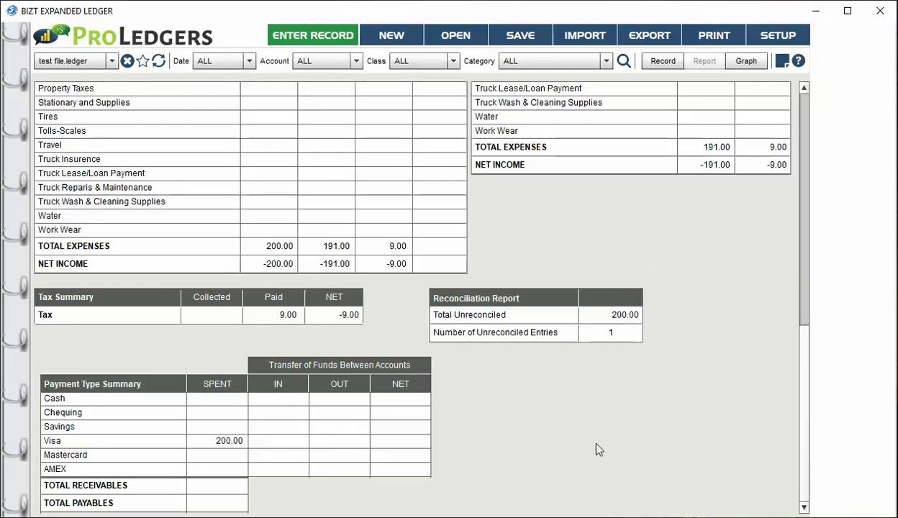
pyautogui.click(658, 64)
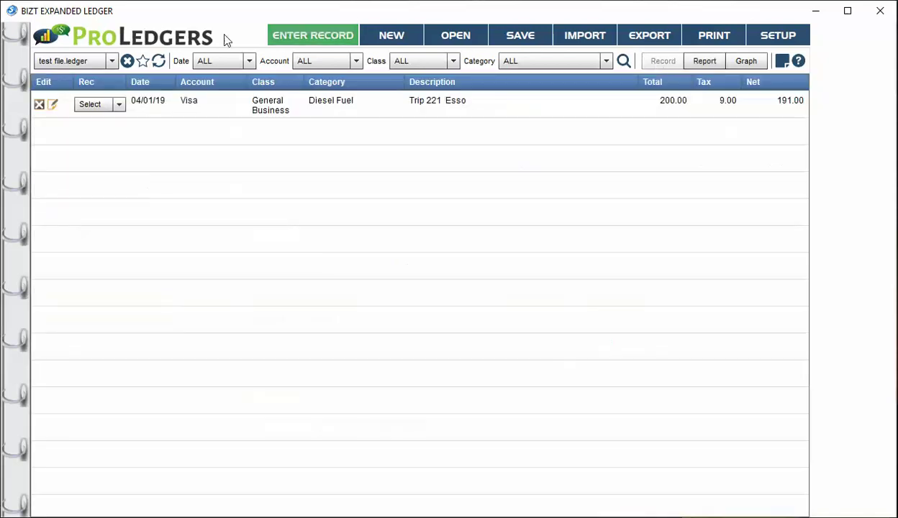
# Step: Mark the diesel fuel record as reconciled by setting its Rec value to x
pyautogui.click(119, 105)
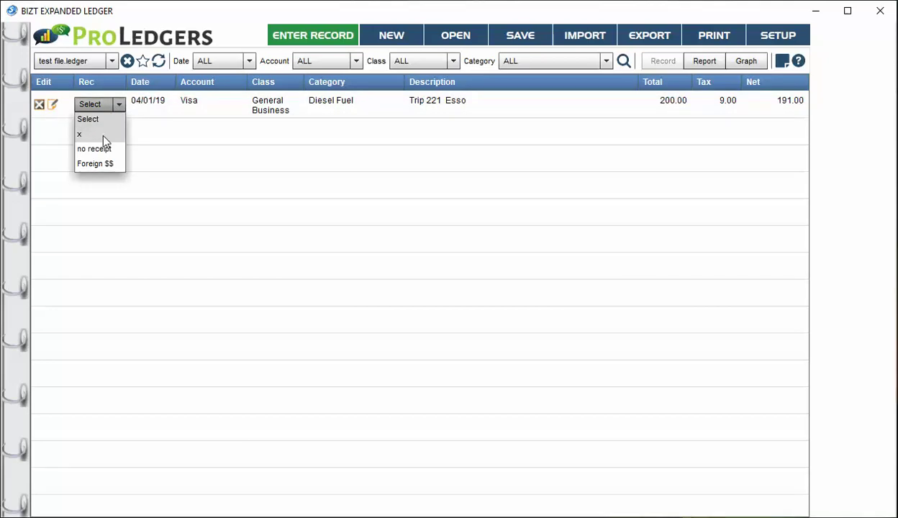
pyautogui.click(102, 135)
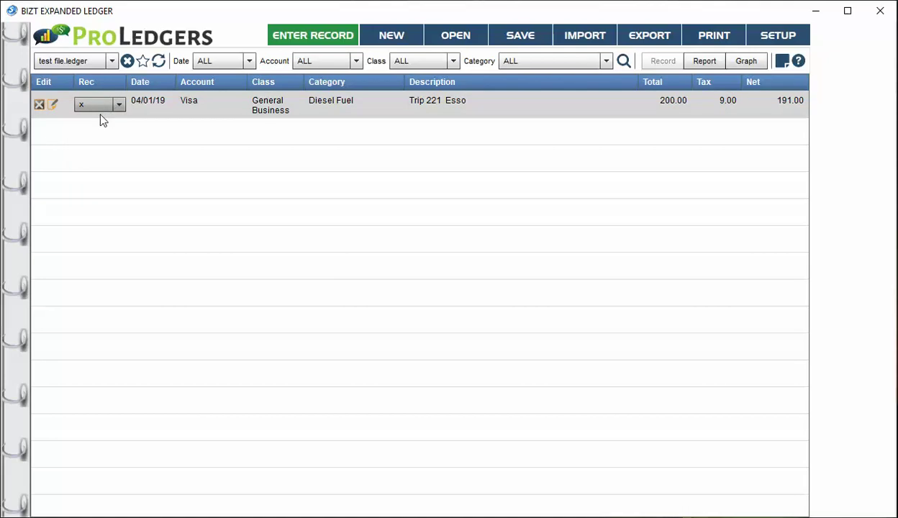
# Step: Try Foreign $$ as the diesel fuel record's Rec value and restore it to x
pyautogui.click(118, 105)
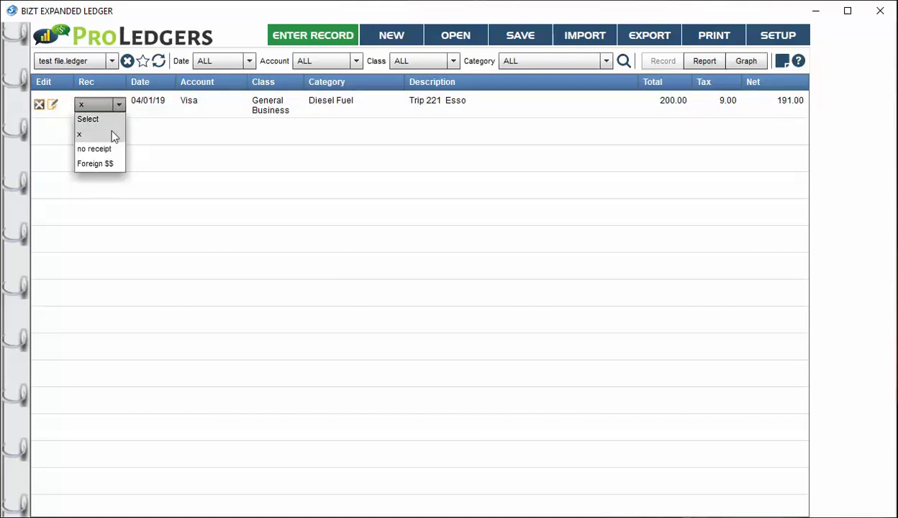
pyautogui.click(106, 164)
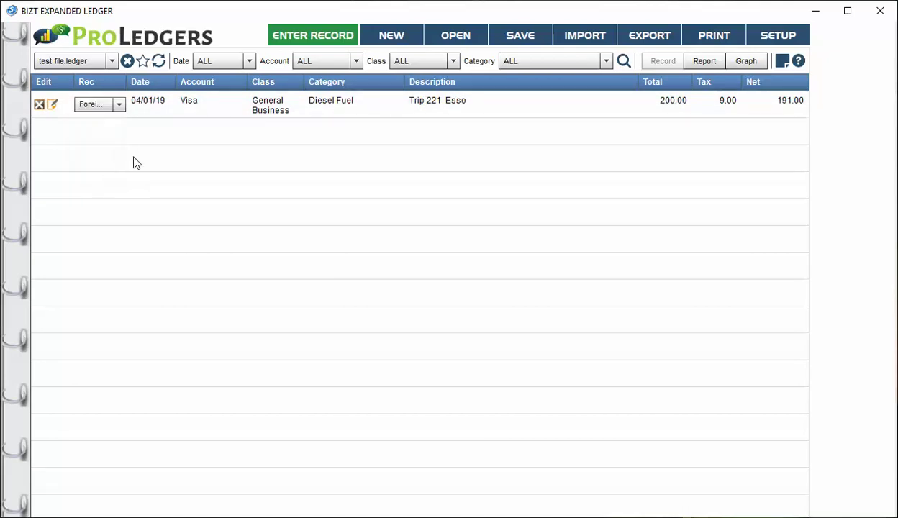
pyautogui.click(120, 105)
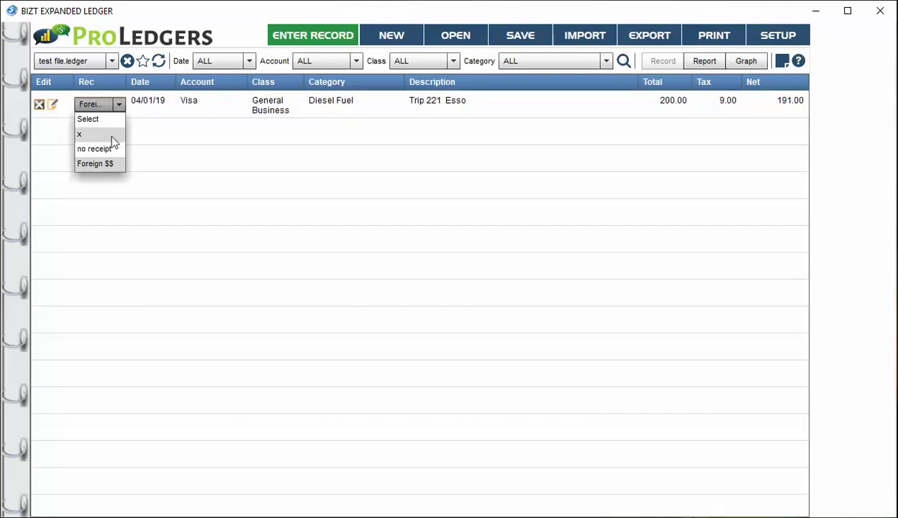
pyautogui.click(106, 133)
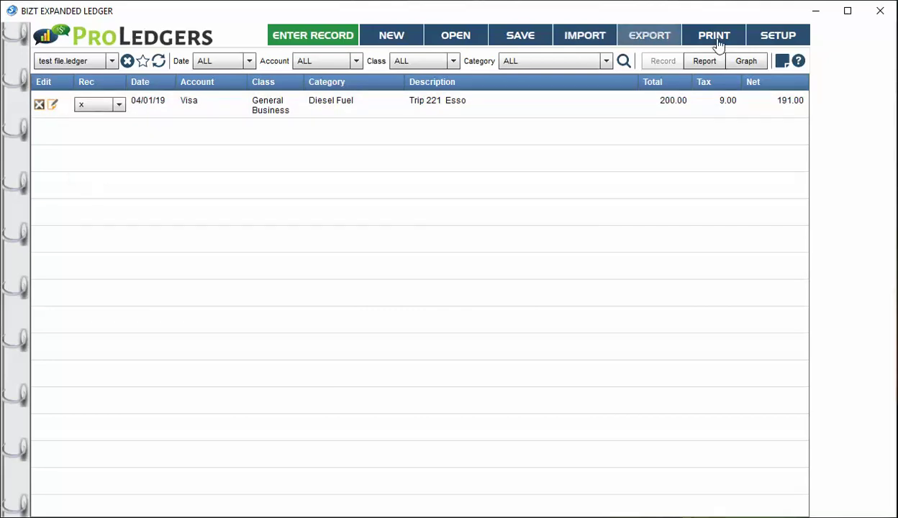
# Step: Review the ledger report from the reconciliation and payment summaries back up to the income and expense summaries
pyautogui.click(703, 62)
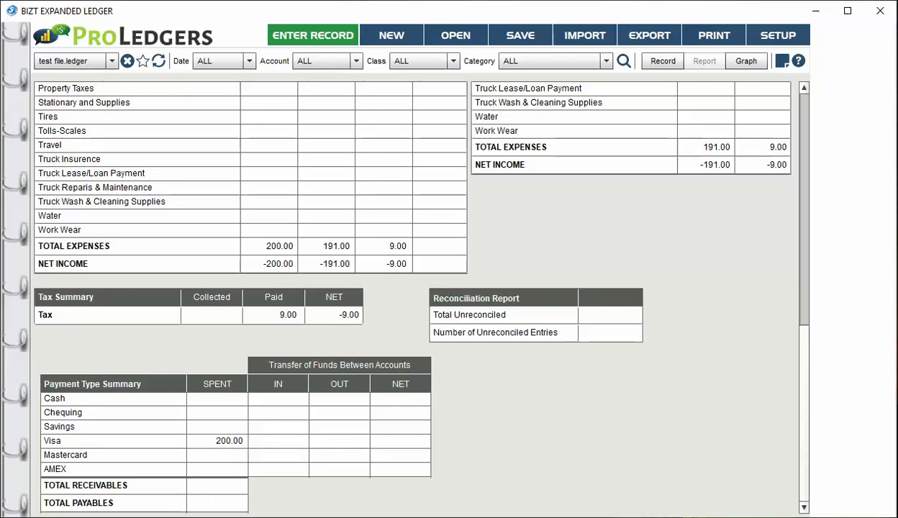
pyautogui.scroll(7, 229, 464)
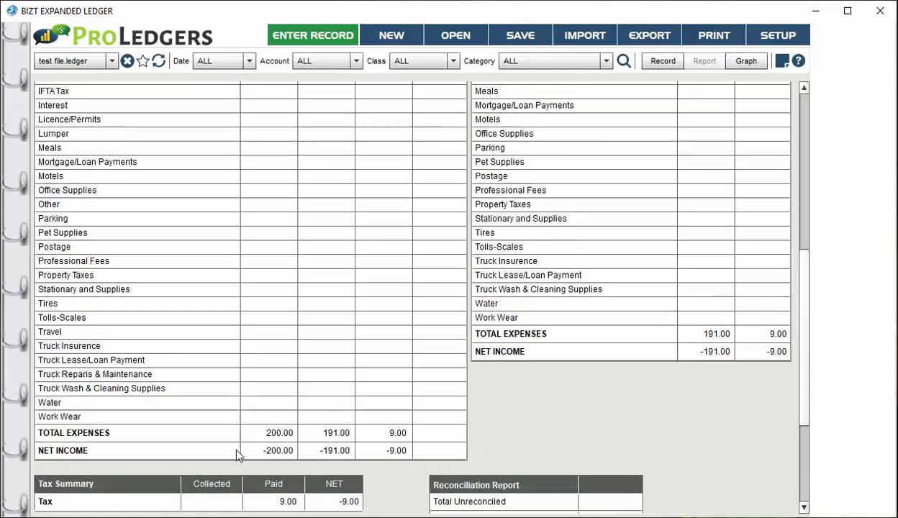
pyautogui.scroll(6, 781, 238)
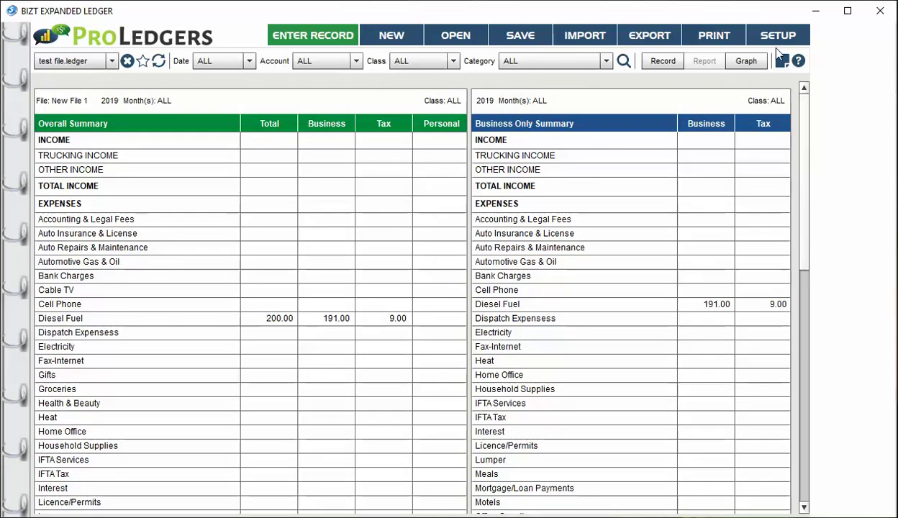
# Step: View the ledger graph in column form and compare it with the Income and Net Income series hidden and shown
pyautogui.click(746, 63)
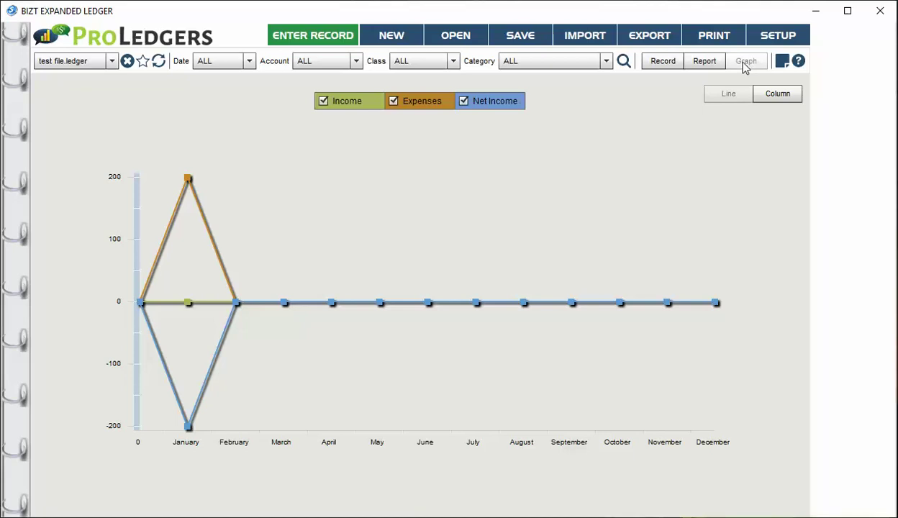
pyautogui.click(782, 96)
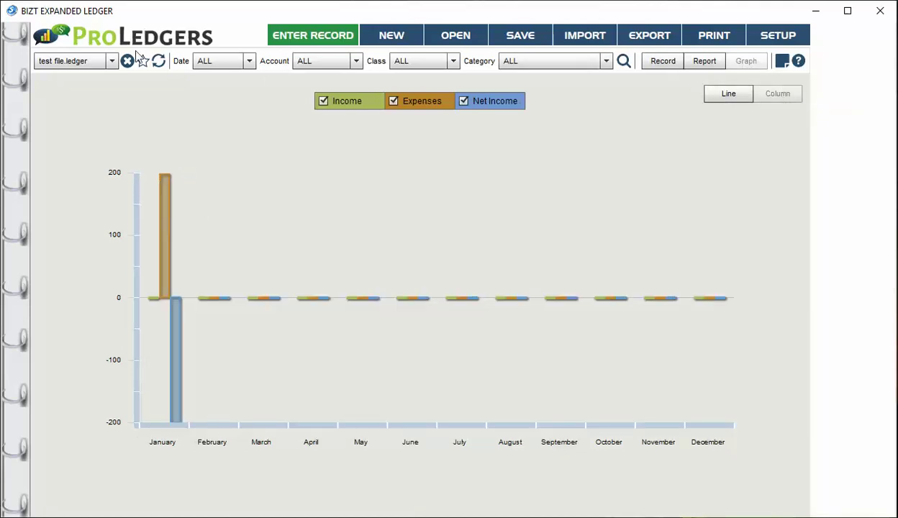
pyautogui.click(324, 102)
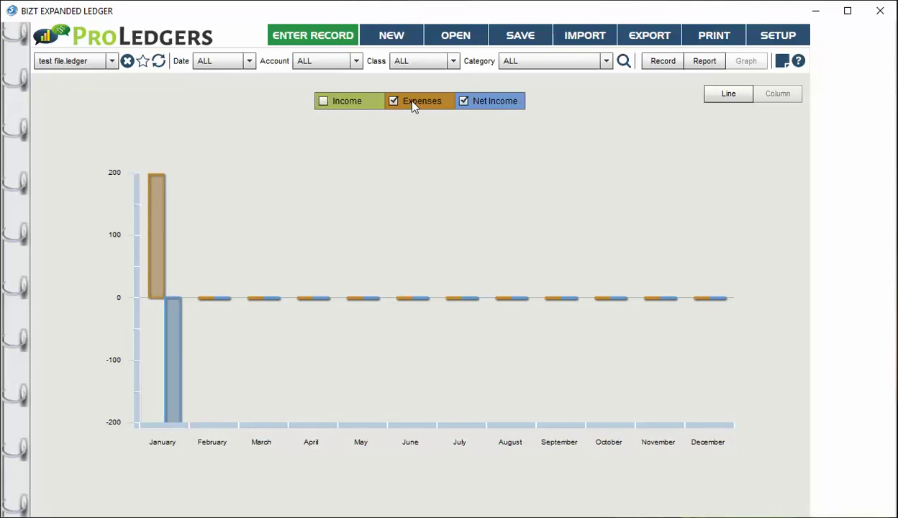
pyautogui.click(463, 102)
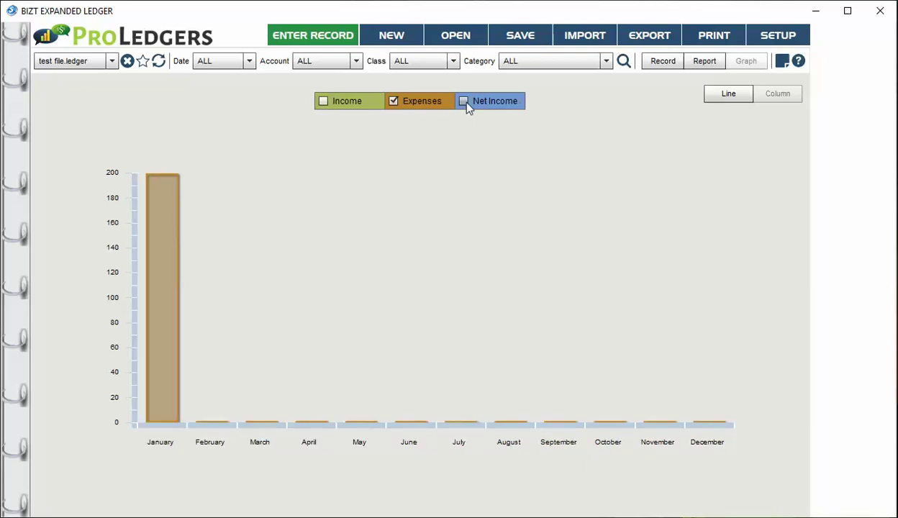
pyautogui.click(463, 101)
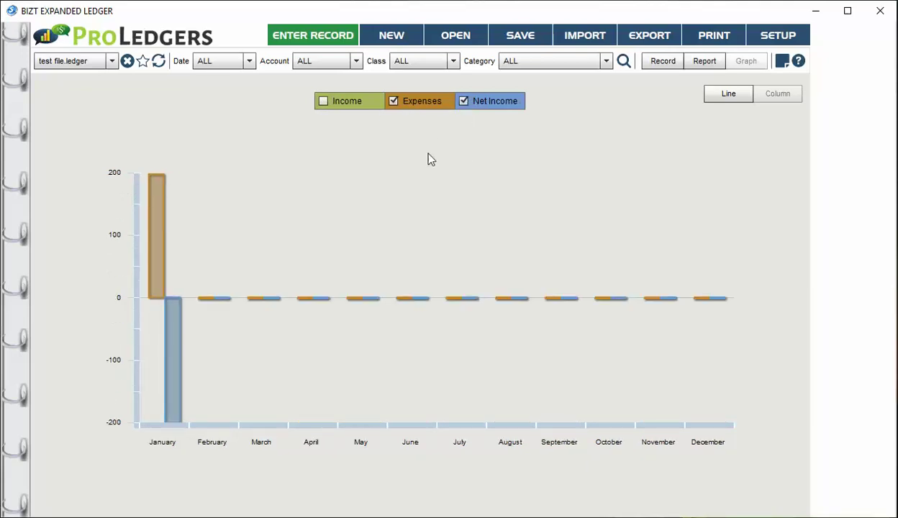
pyautogui.click(463, 102)
pyautogui.click(325, 101)
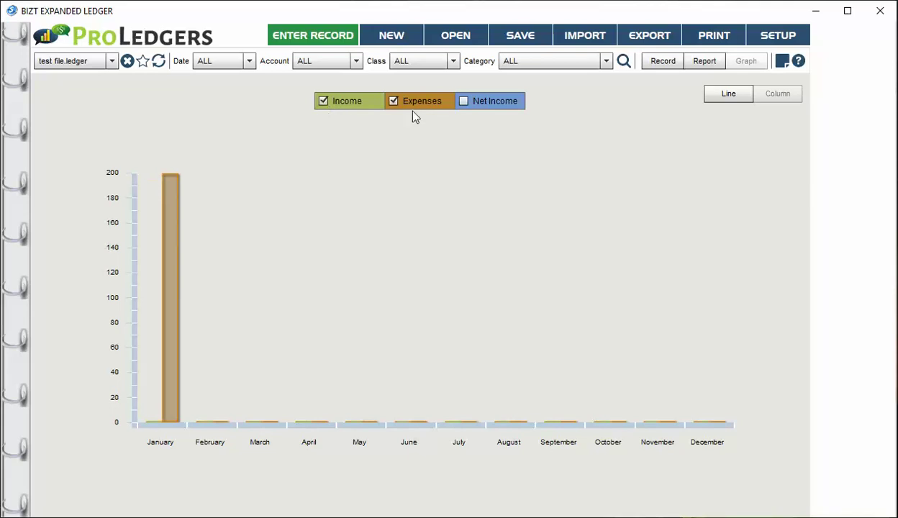
pyautogui.click(464, 101)
# Step: Filter the graph by date to January and switch the range to the 1st Quarter
pyautogui.click(217, 57)
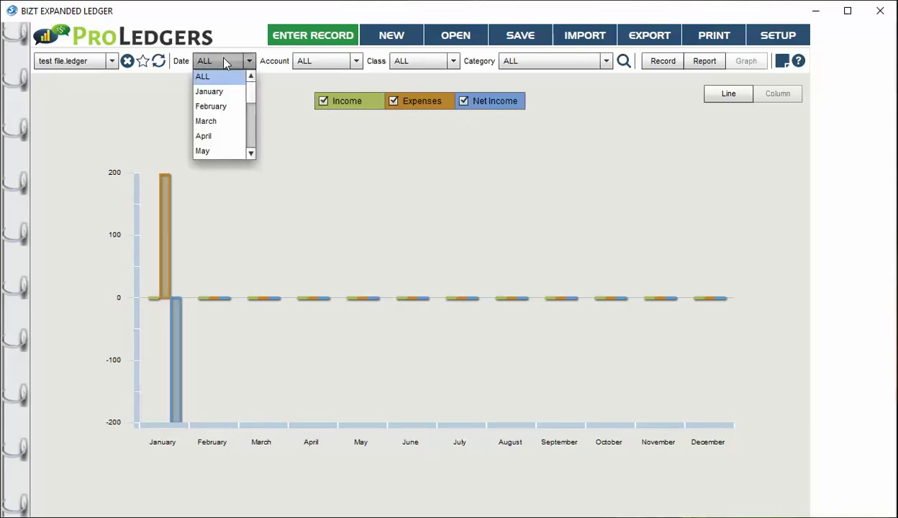
pyautogui.click(221, 86)
pyautogui.click(223, 63)
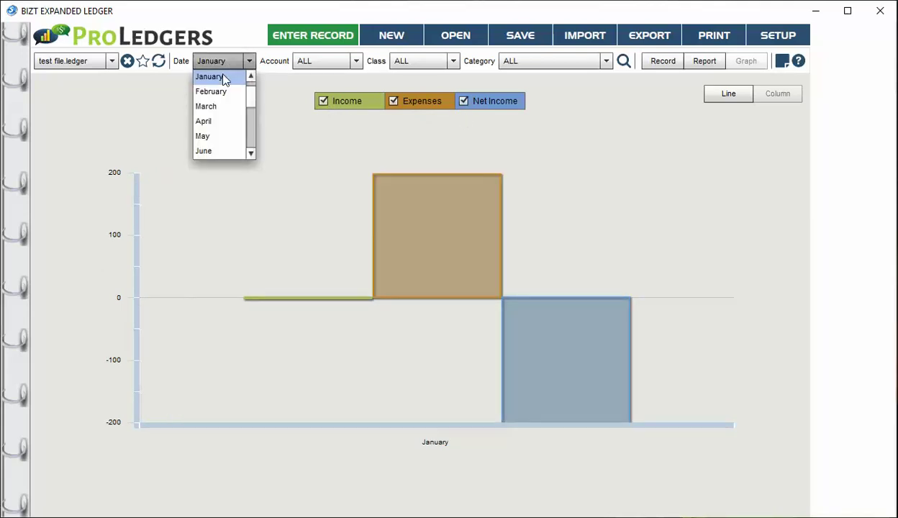
pyautogui.moveTo(253, 99); pyautogui.dragTo(245, 129)
pyautogui.click(219, 107)
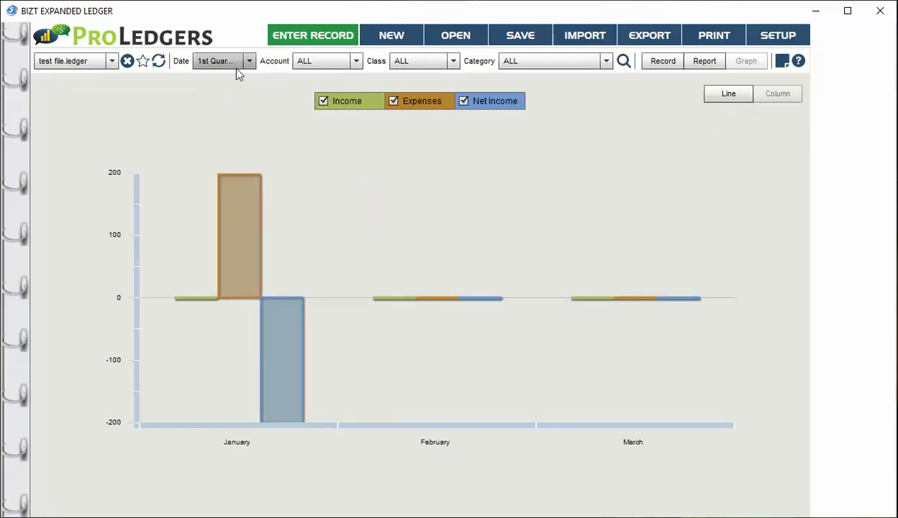
# Step: View the 1st Quarter data as a line graph and as a report, and return to the records
pyautogui.click(728, 94)
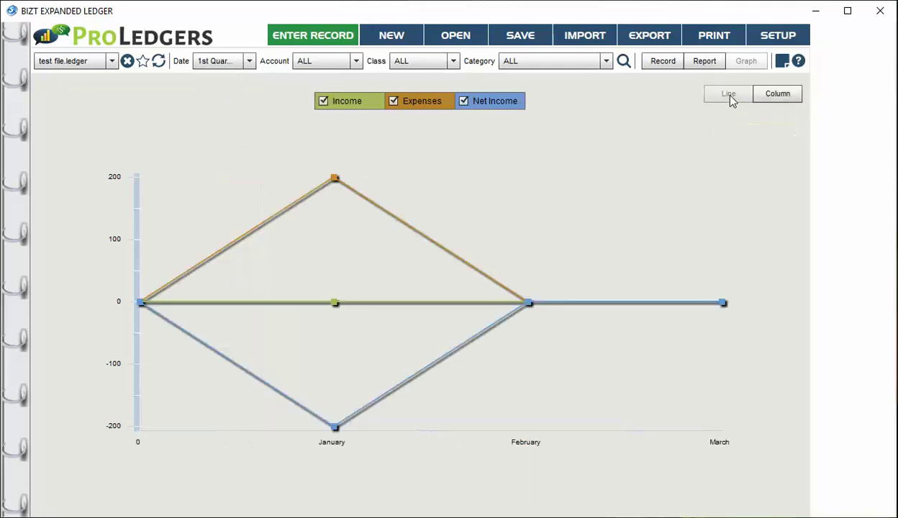
pyautogui.click(699, 60)
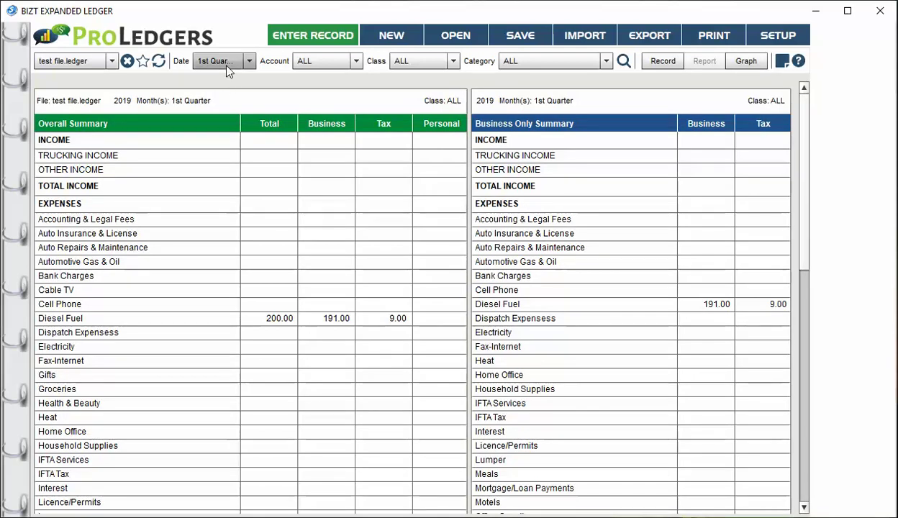
pyautogui.click(665, 62)
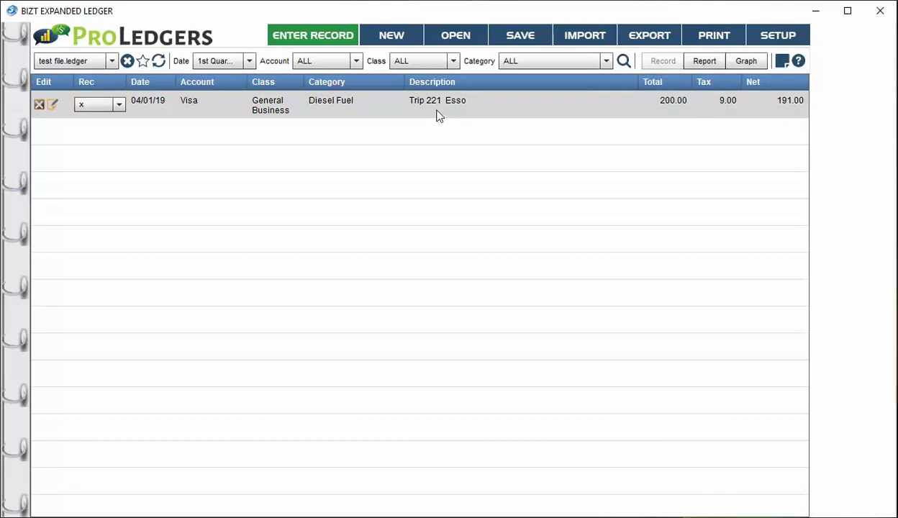
# Step: Start a new record dated 02/01/19 and assign it to the Savings account
pyautogui.click(322, 38)
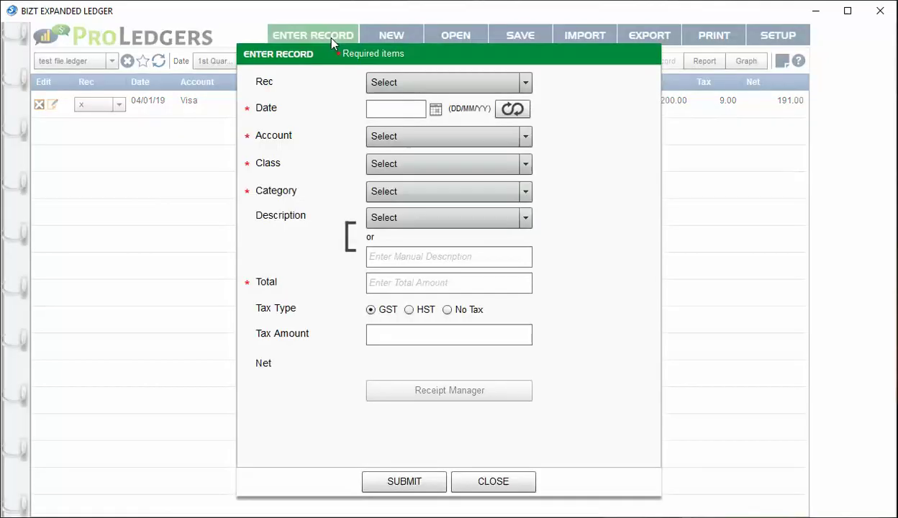
pyautogui.click(422, 112)
pyautogui.click(435, 109)
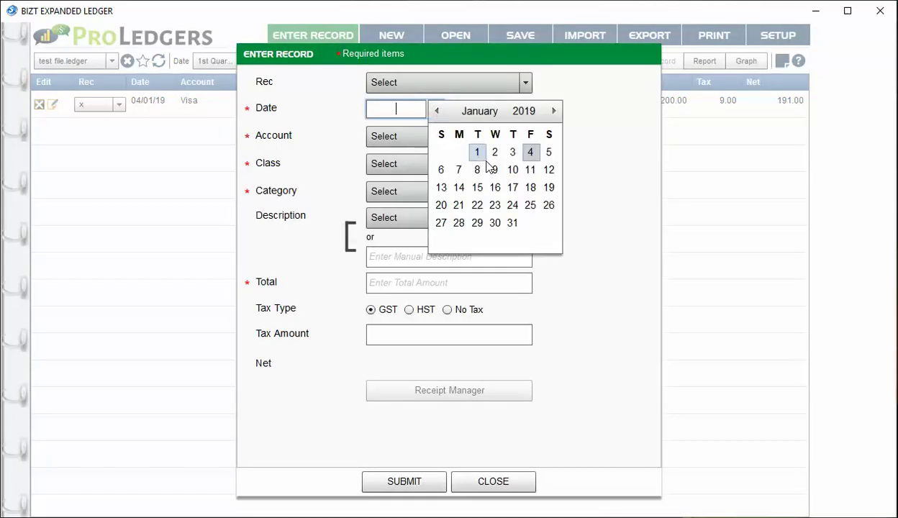
pyautogui.click(495, 153)
pyautogui.click(415, 136)
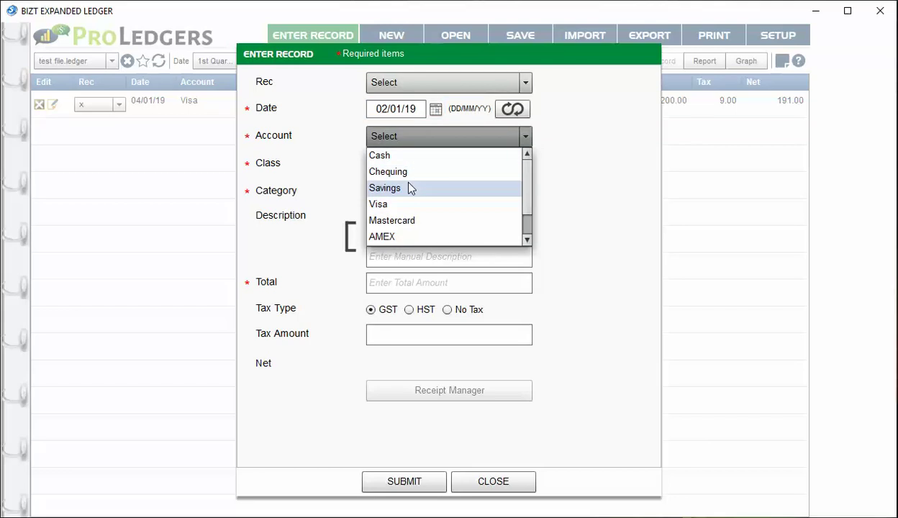
pyautogui.click(407, 194)
# Step: Set the new record's class to General Business and its category to TRUCKING INCOME
pyautogui.click(403, 163)
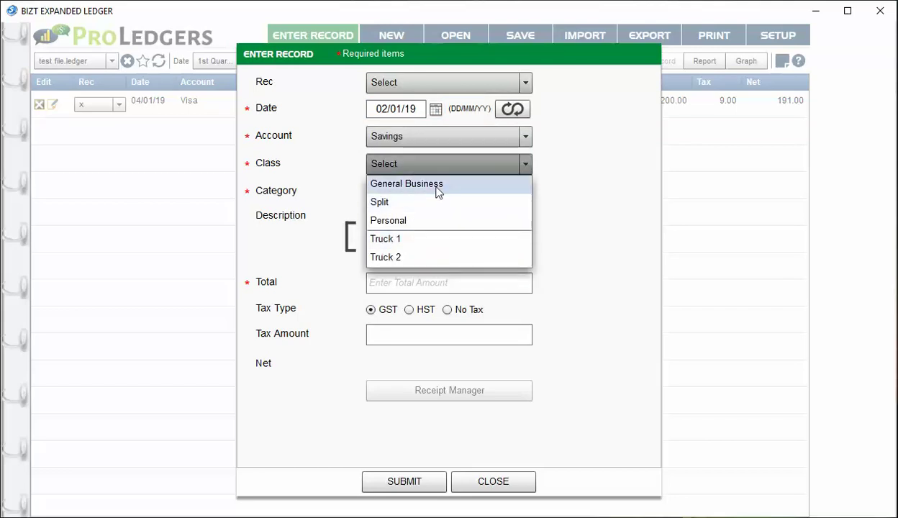
pyautogui.click(392, 185)
pyautogui.click(395, 190)
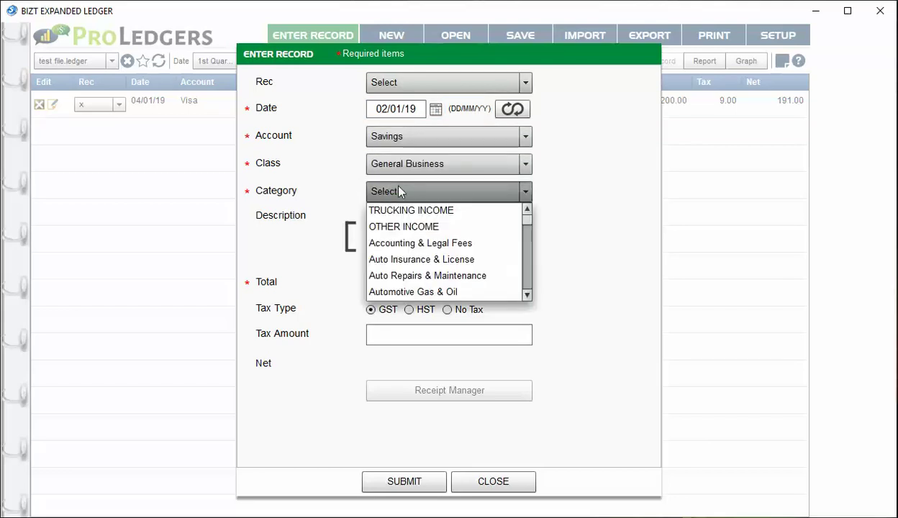
pyautogui.click(431, 211)
# Step: Enter "Trip 221" as the manual description and 1600 as the total, submit the income record and close the form
pyautogui.click(384, 252)
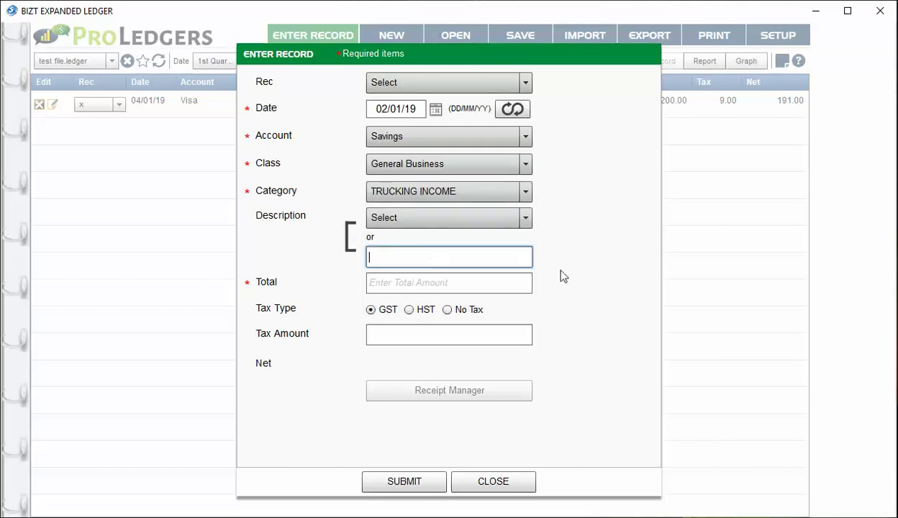
pyautogui.write('Trip 221')
pyautogui.click(436, 281)
pyautogui.write('1600')
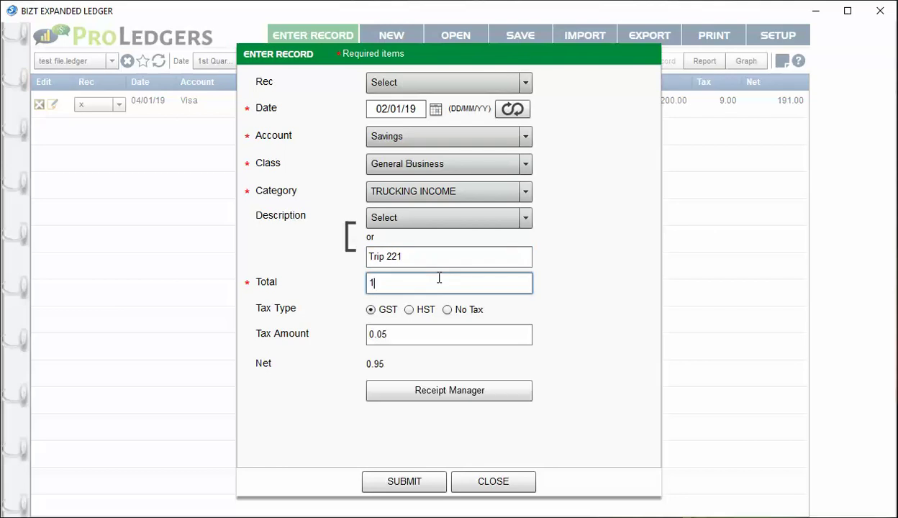
pyautogui.click(409, 481)
pyautogui.click(458, 483)
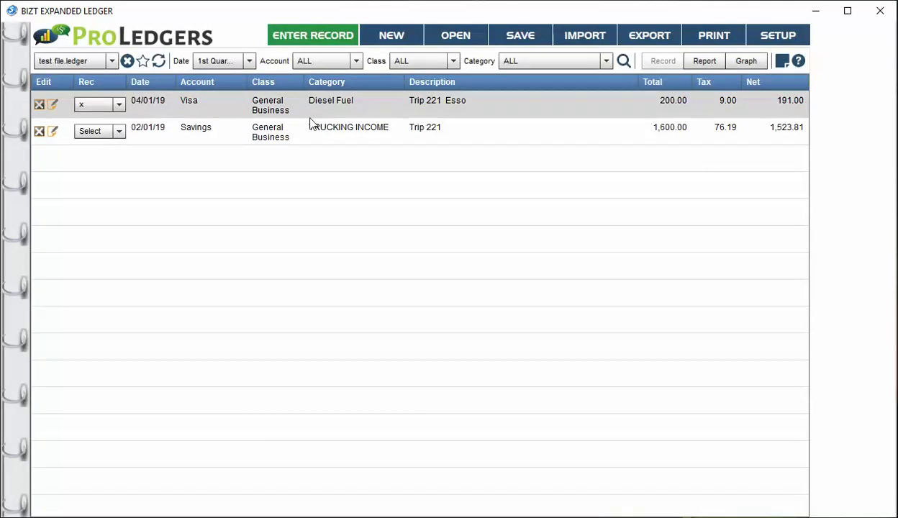
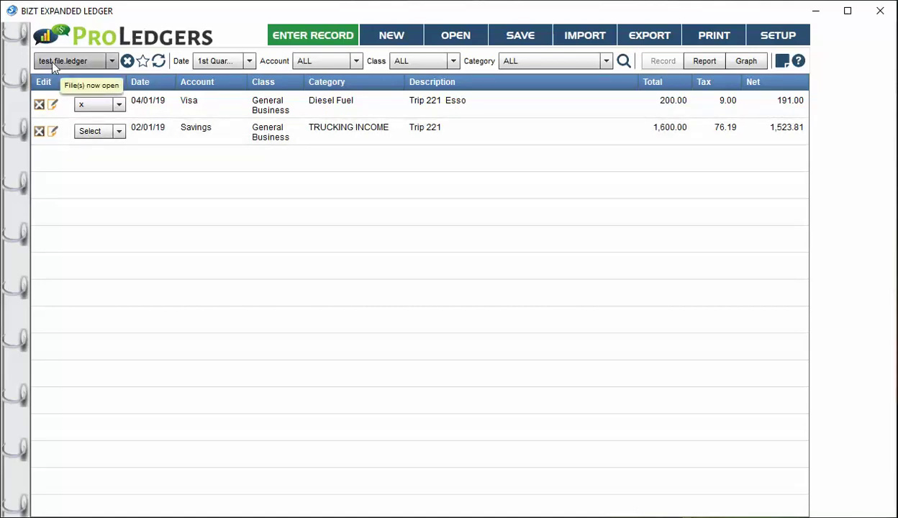
# Step: Set test file.ledger from the open files as the current file and save the ledger changes
pyautogui.click(54, 63)
pyautogui.click(52, 60)
pyautogui.click(55, 59)
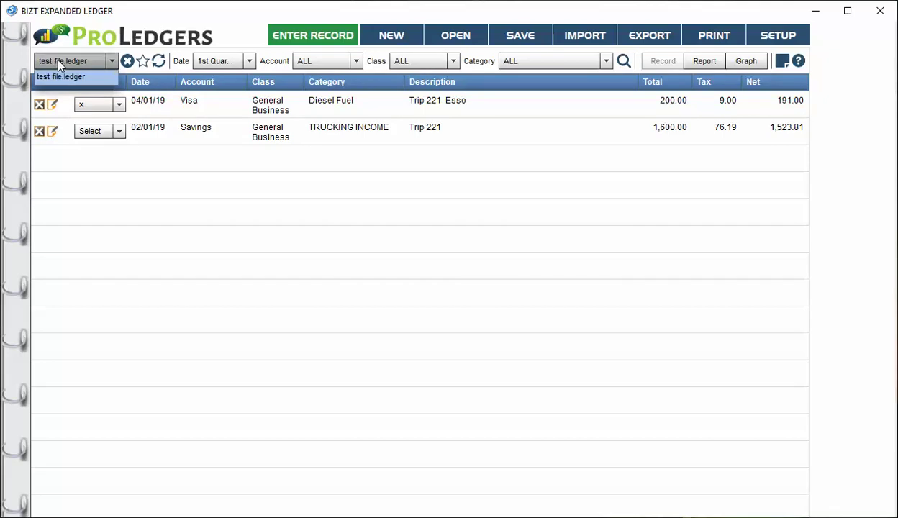
pyautogui.click(71, 63)
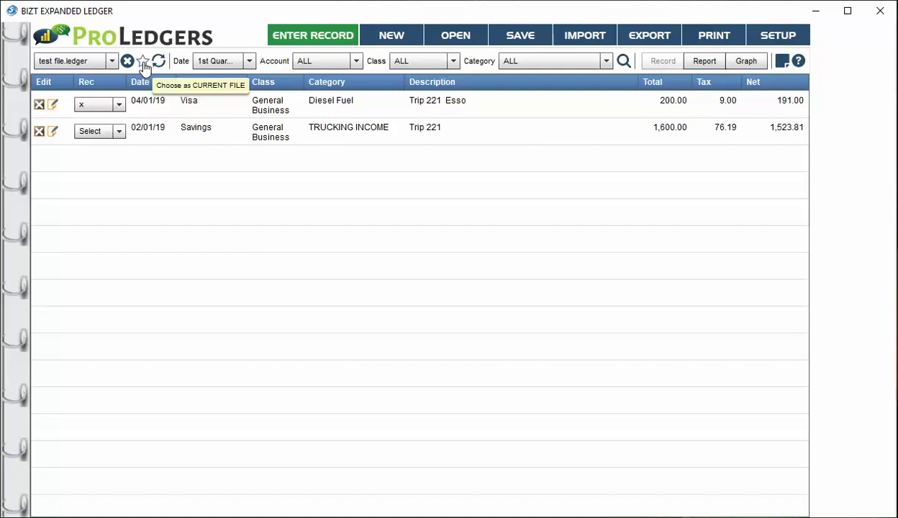
pyautogui.click(144, 65)
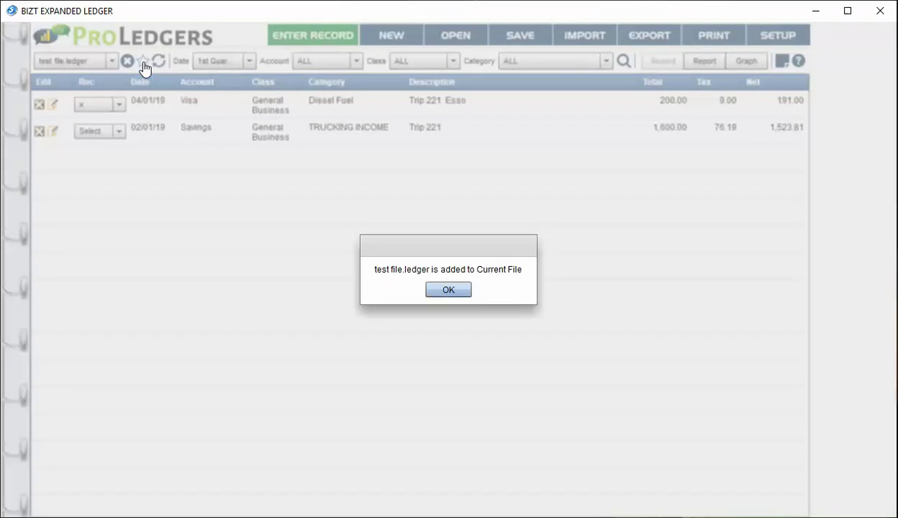
pyautogui.click(448, 290)
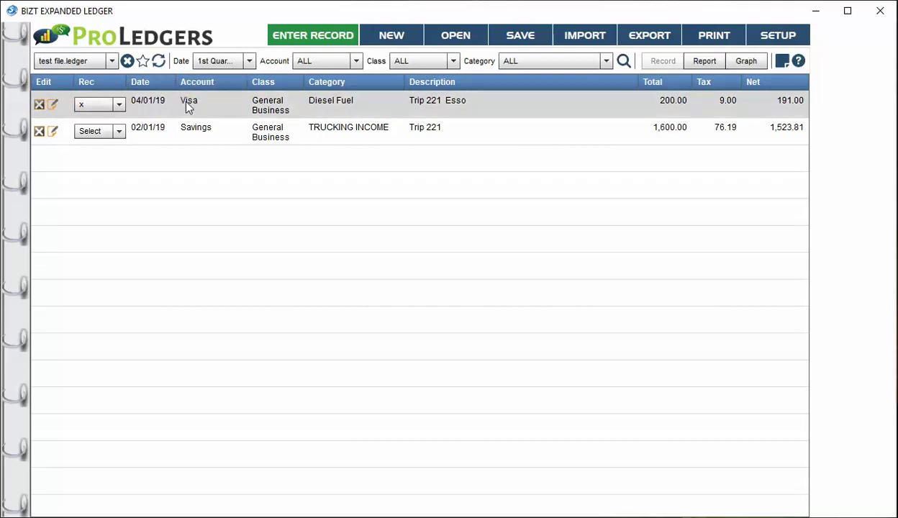
pyautogui.click(518, 36)
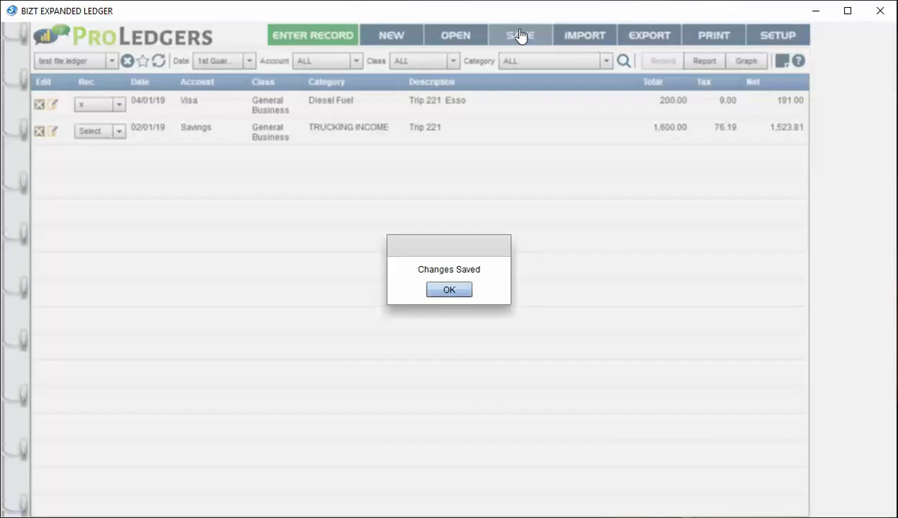
pyautogui.click(460, 292)
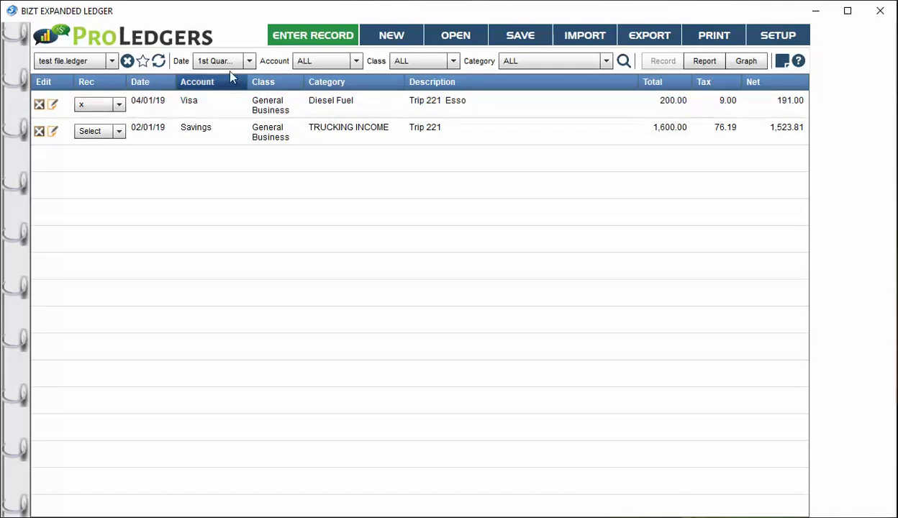
# Step: Examine the options offered by the account, class and category filters above the ledger records
pyautogui.click(321, 64)
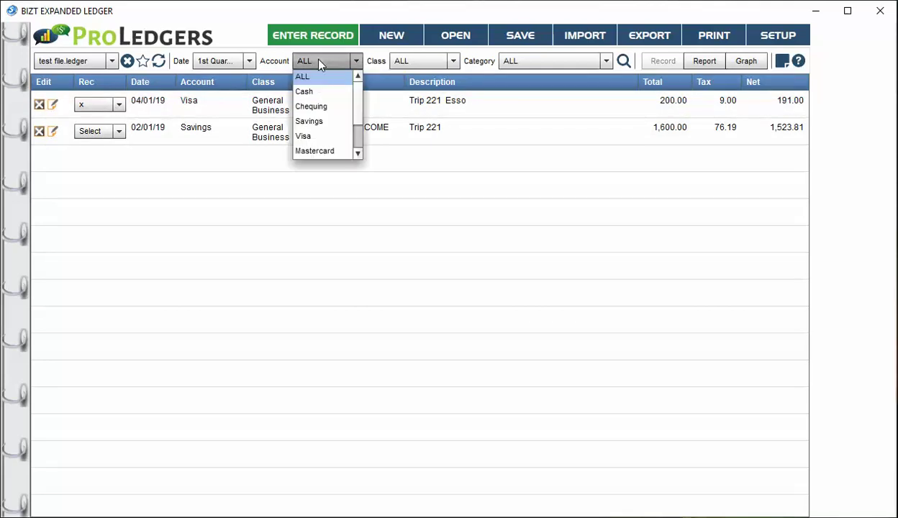
pyautogui.click(310, 57)
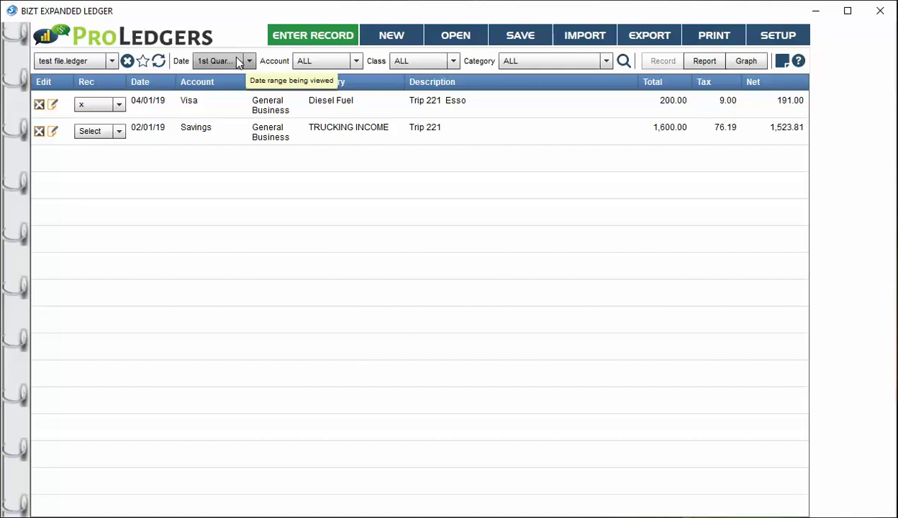
pyautogui.click(313, 63)
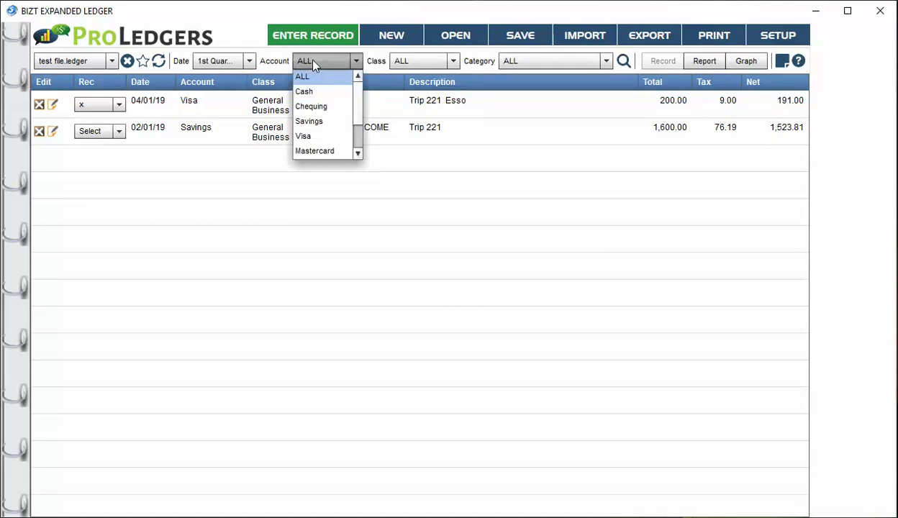
pyautogui.click(313, 63)
pyautogui.click(414, 62)
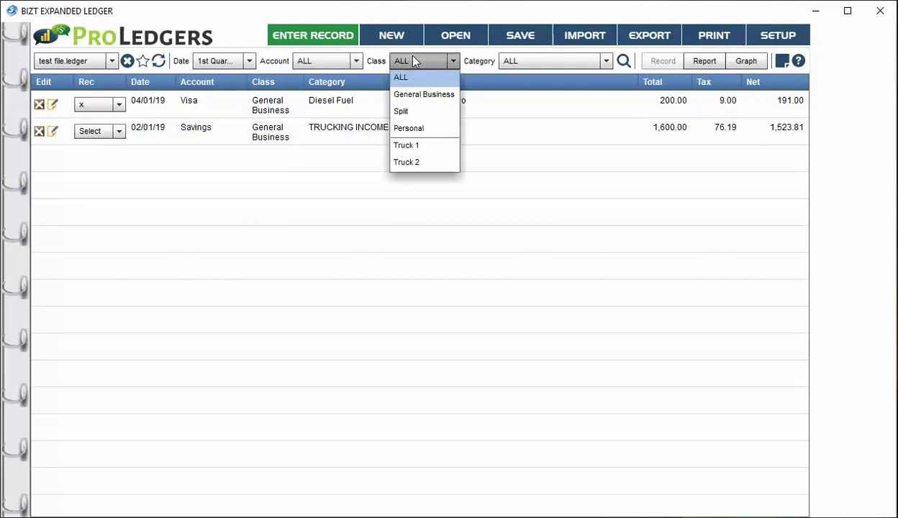
pyautogui.click(413, 62)
pyautogui.click(534, 63)
pyautogui.click(534, 63)
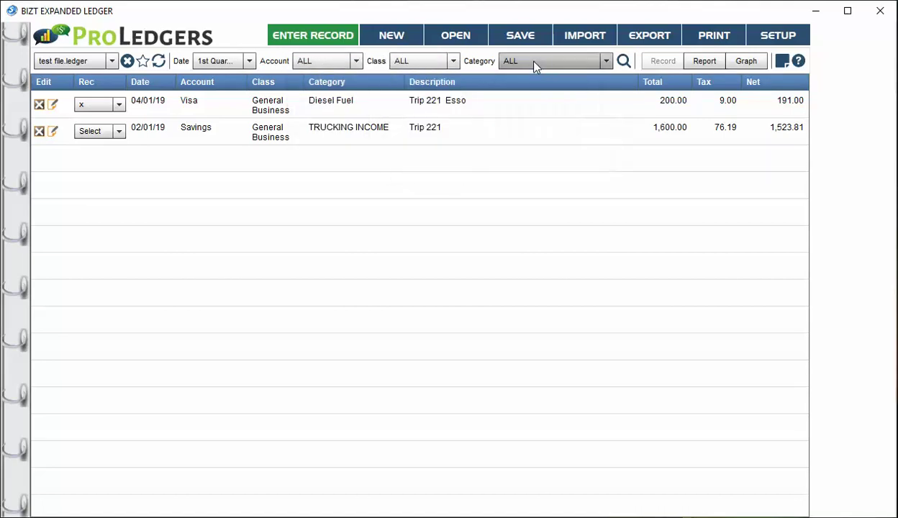
# Step: Open the record search, remove any active search and hide the search controls again
pyautogui.click(623, 62)
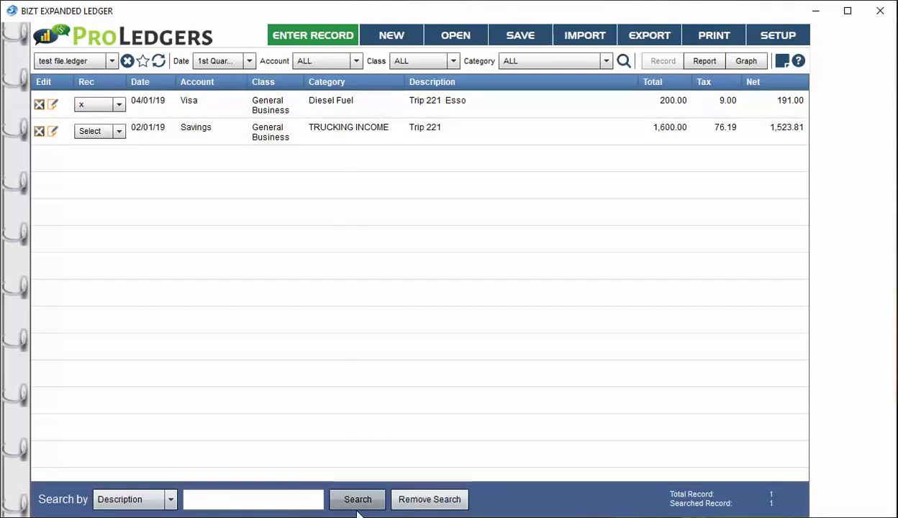
pyautogui.click(425, 504)
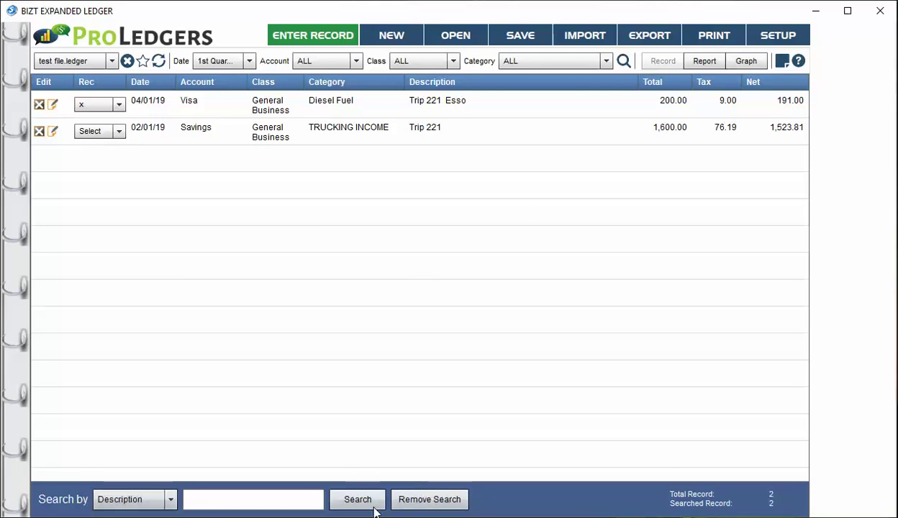
pyautogui.click(623, 62)
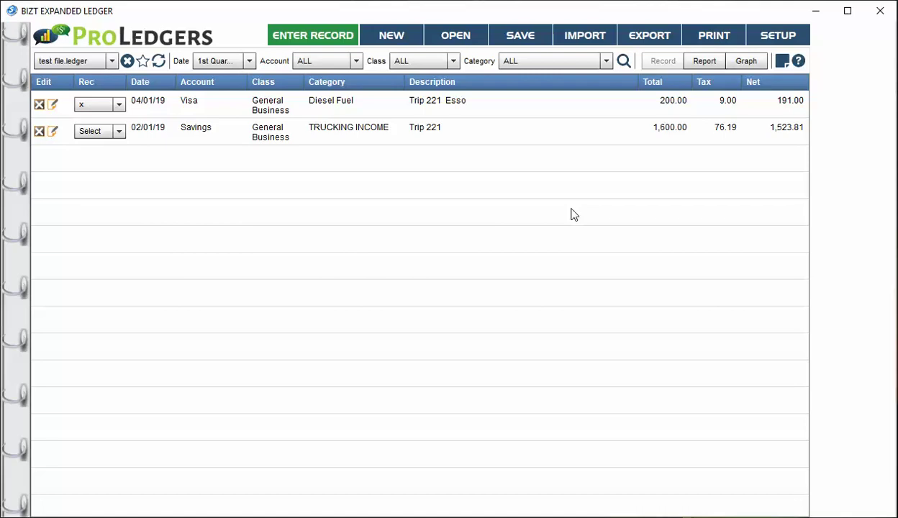
# Step: Open the trukersample ledger file from the Desktop
pyautogui.click(459, 38)
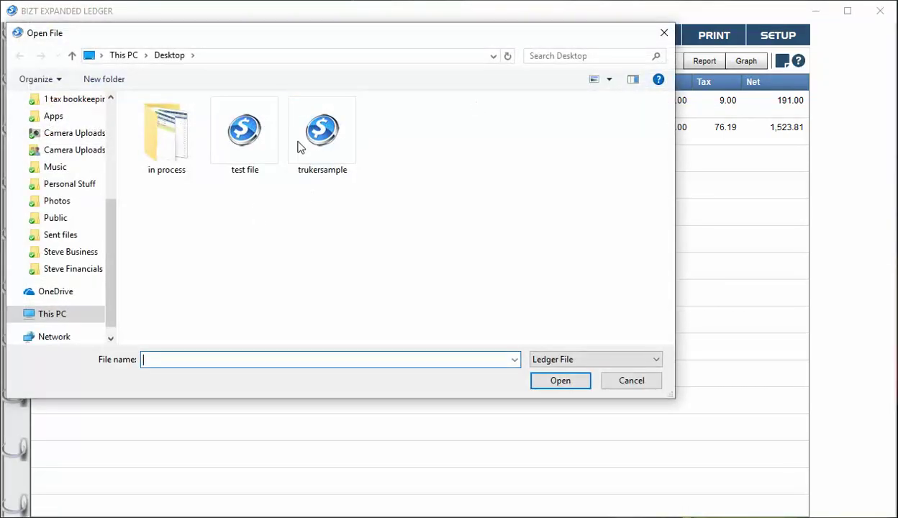
pyautogui.click(329, 135)
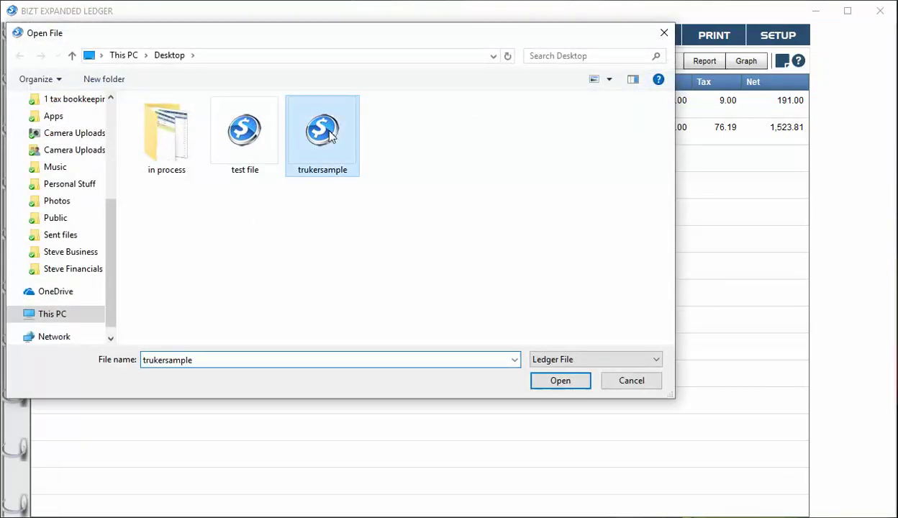
pyautogui.click(560, 383)
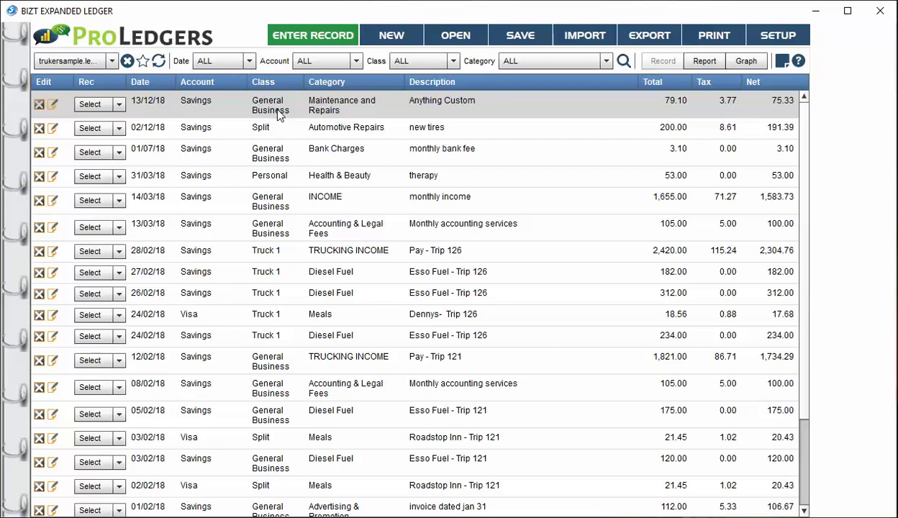
# Step: Sort the records by date, account, class and category in turn, ending with a sort by description
pyautogui.click(144, 82)
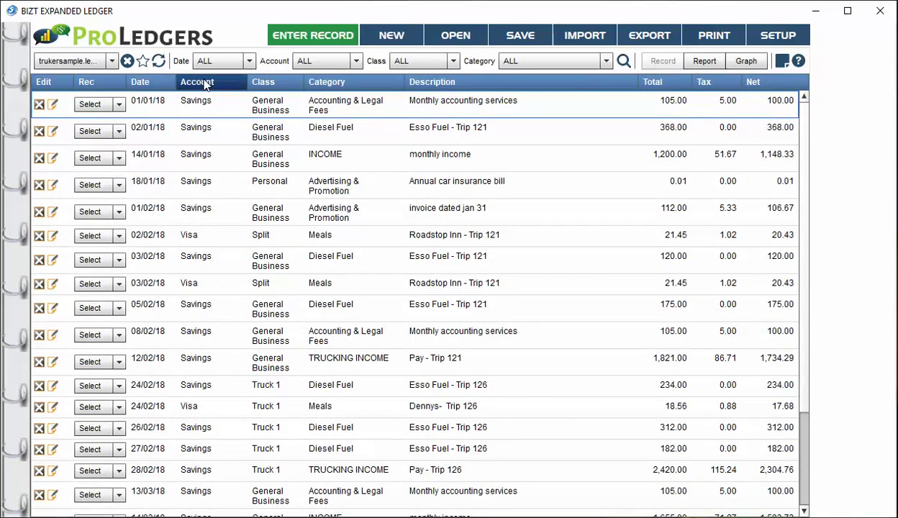
pyautogui.click(205, 83)
pyautogui.click(272, 82)
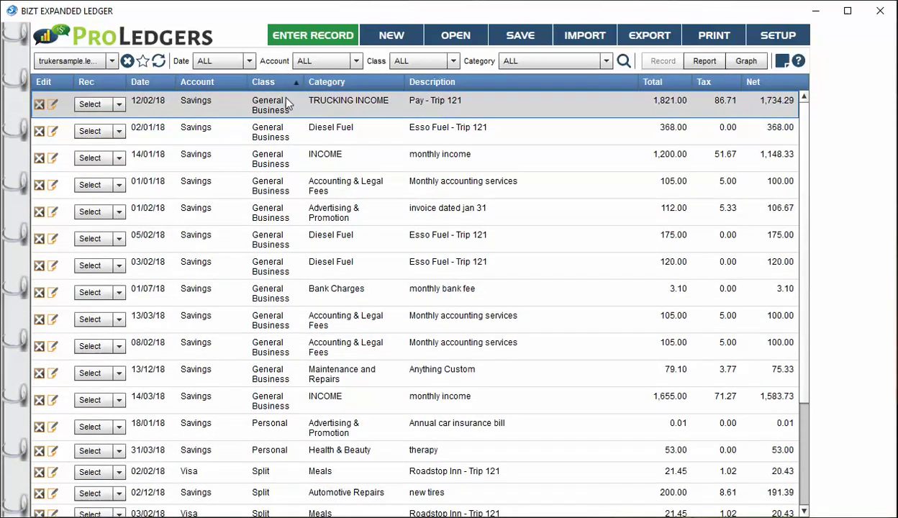
pyautogui.click(140, 82)
pyautogui.click(328, 82)
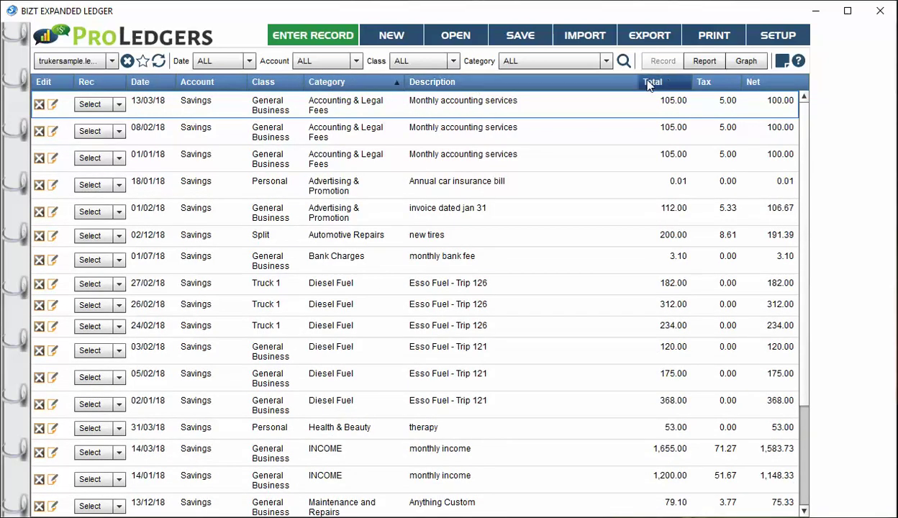
pyautogui.click(620, 82)
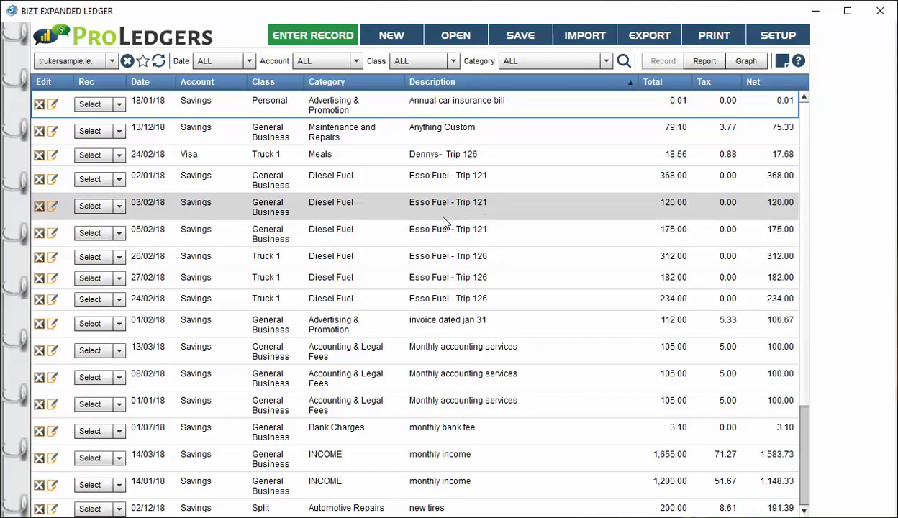
# Step: Search the record descriptions for 121
pyautogui.click(624, 62)
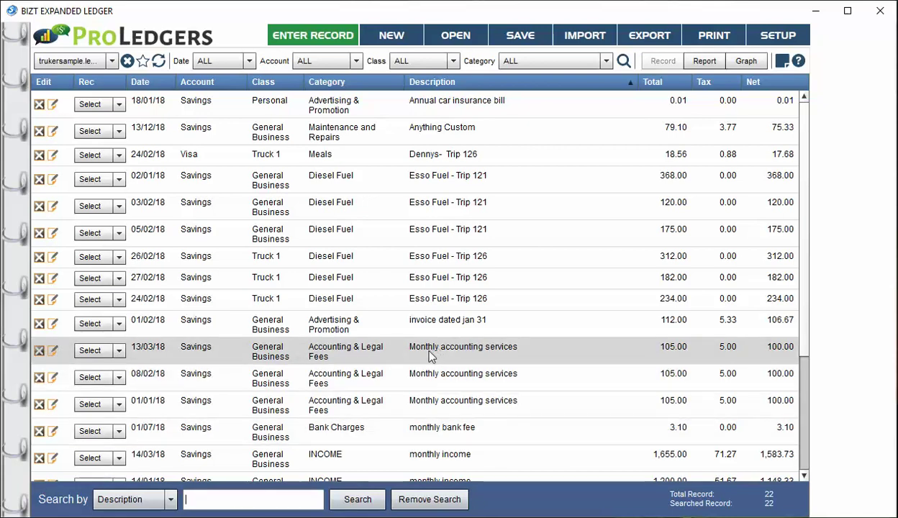
pyautogui.click(234, 492)
pyautogui.write('121')
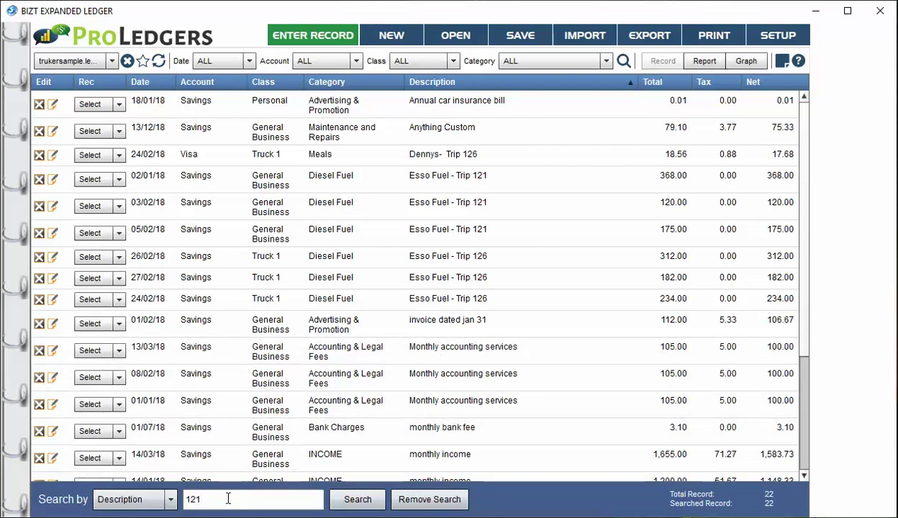
pyautogui.click(343, 496)
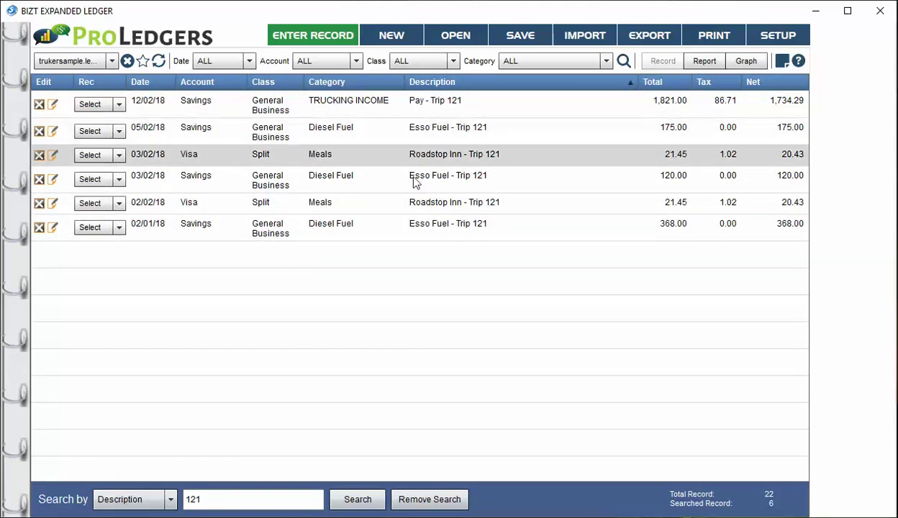
# Step: View the report and line graph for the trip 121 records, and return to the record list
pyautogui.click(703, 60)
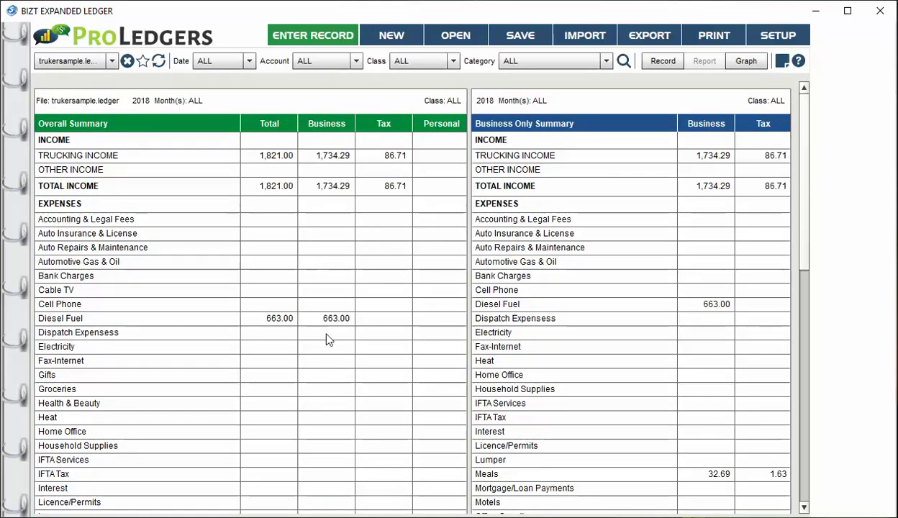
pyautogui.click(746, 62)
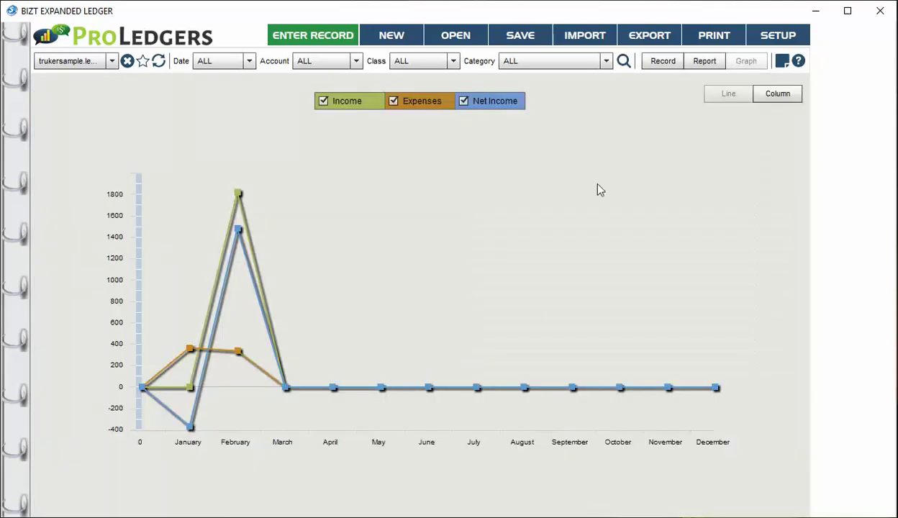
pyautogui.click(703, 60)
pyautogui.click(663, 60)
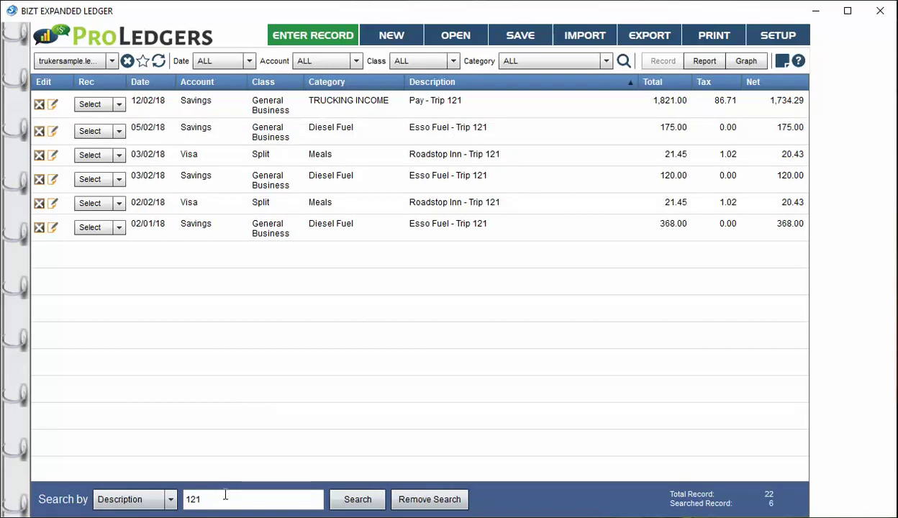
# Step: Change the description search to 126 and run it
pyautogui.press('BackSpace')
pyautogui.write('6')
pyautogui.click(351, 501)
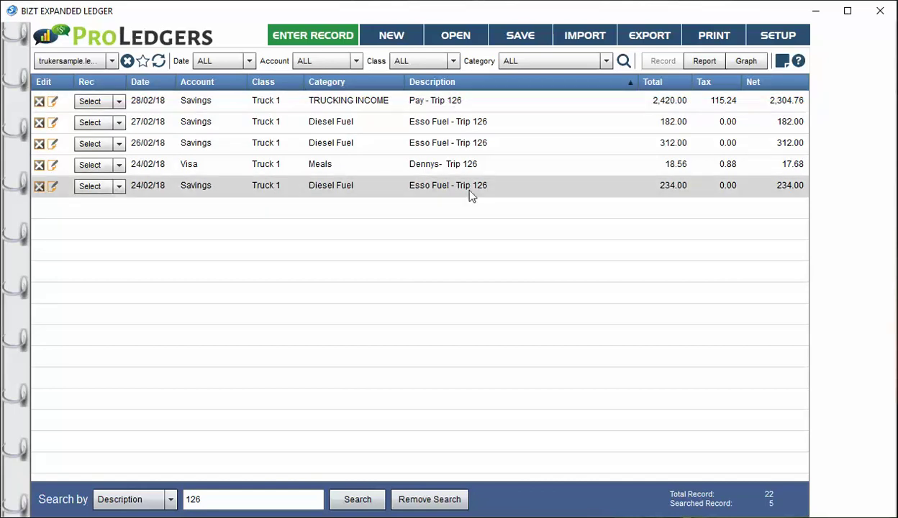
# Step: Review the summary report and graph for the trip 126 records, and go back to the record list
pyautogui.click(704, 60)
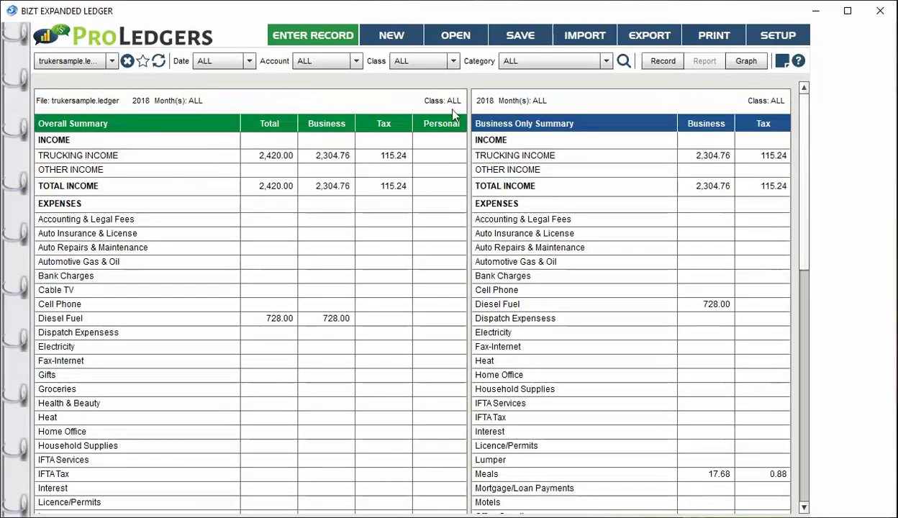
pyautogui.moveTo(810, 168); pyautogui.dragTo(811, 93)
pyautogui.click(753, 63)
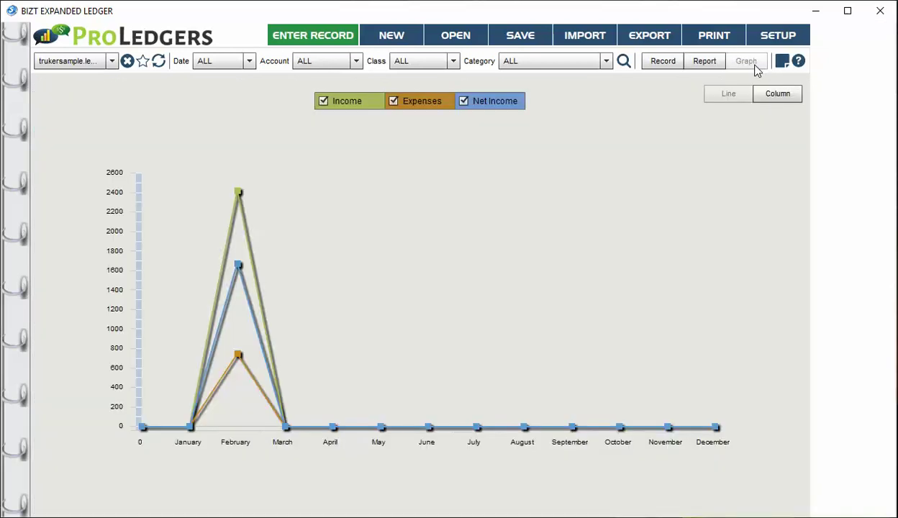
pyautogui.click(662, 61)
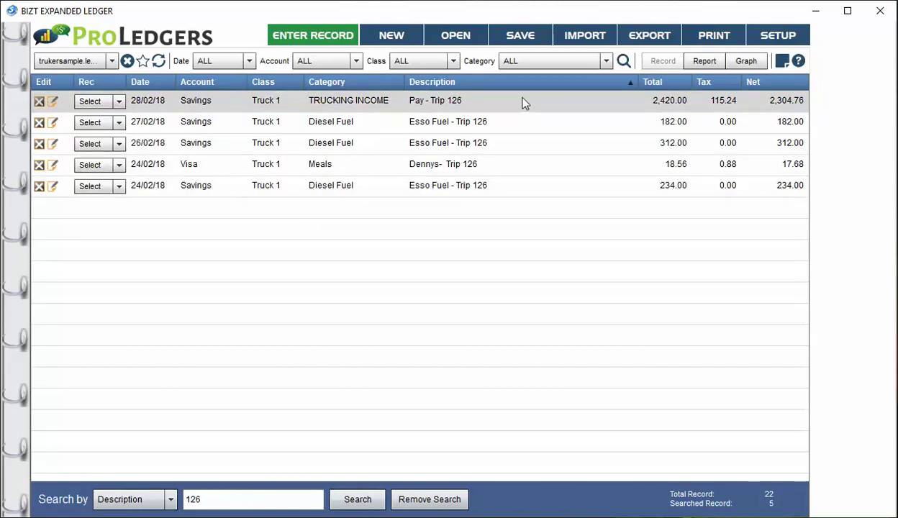
# Step: In the ledger setup, add an income category named Salary and exclude it from the business financial statement
pyautogui.click(783, 42)
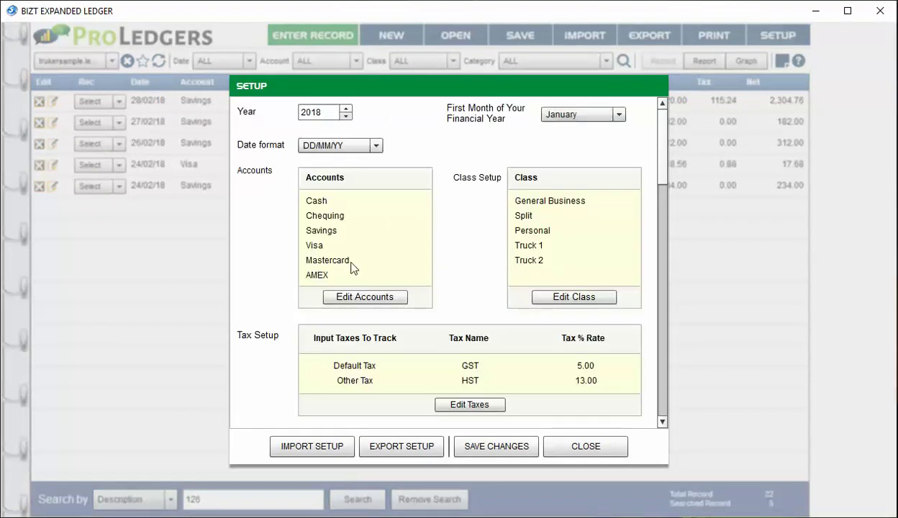
pyautogui.moveTo(663, 160); pyautogui.dragTo(666, 228)
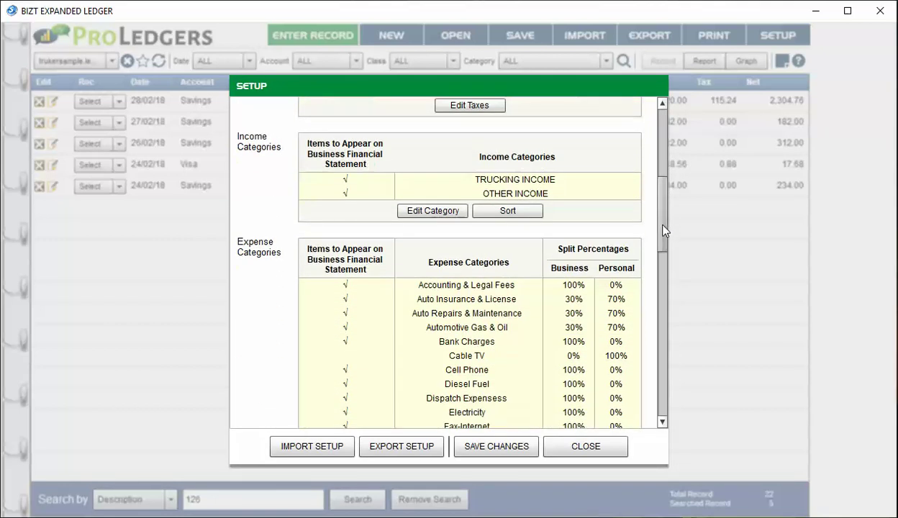
pyautogui.click(419, 211)
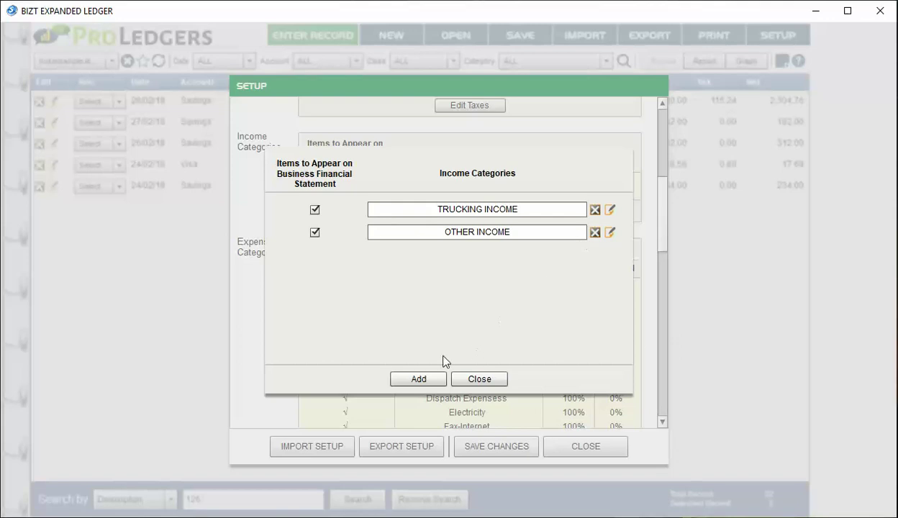
pyautogui.click(418, 379)
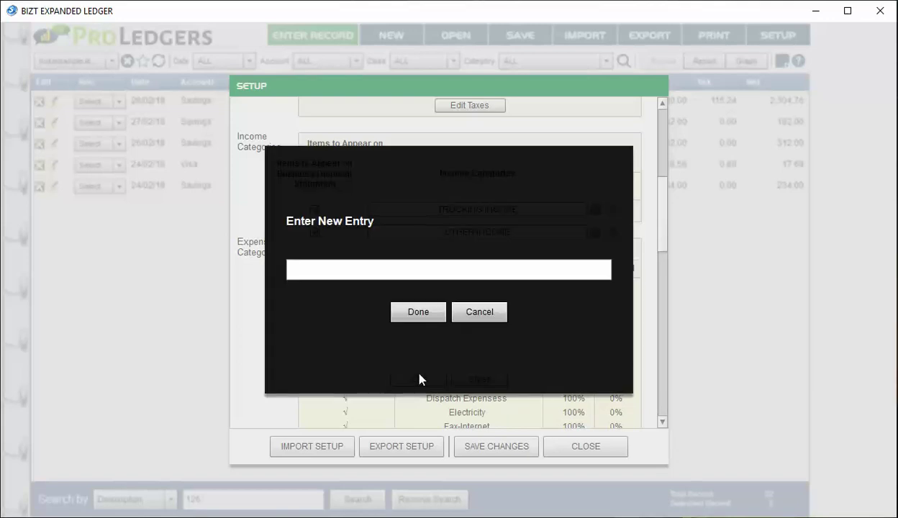
pyautogui.write('Salary')
pyautogui.click(418, 313)
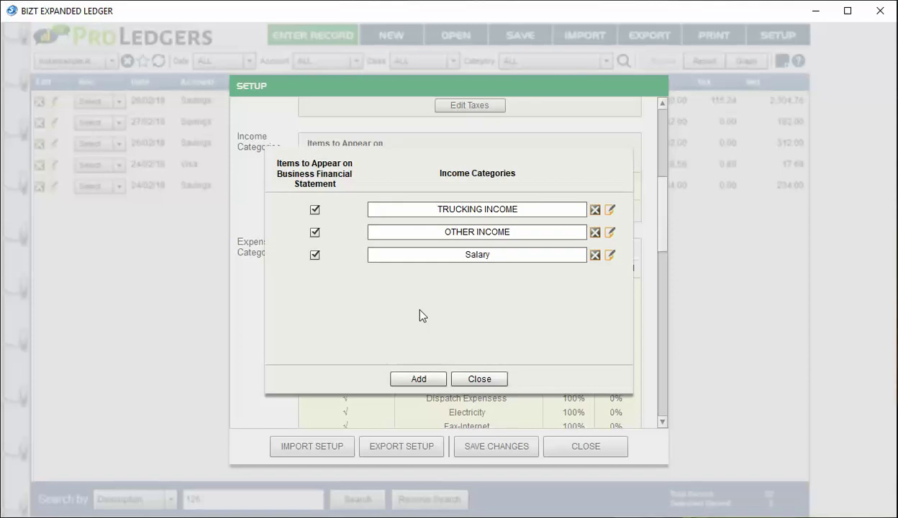
pyautogui.click(315, 255)
pyautogui.click(478, 379)
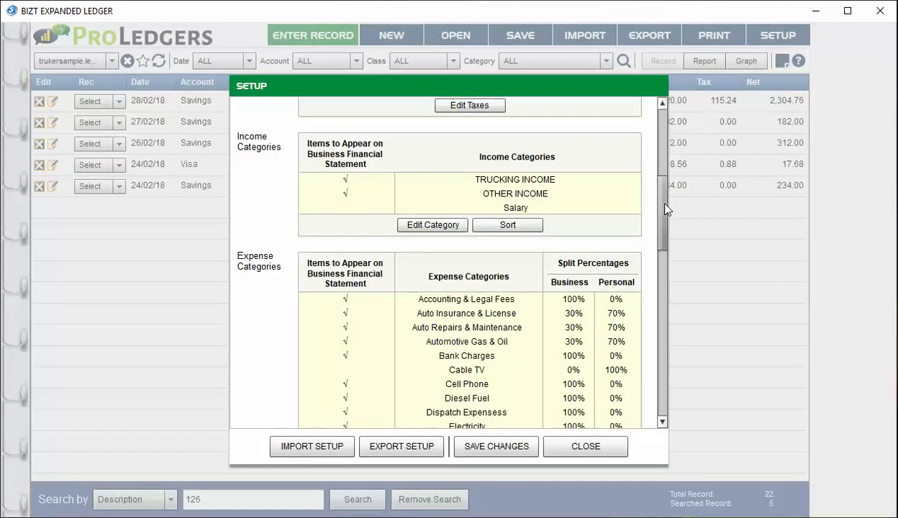
# Step: Examine the business and personal split percentages in the expense category editor, including Automotive Gas & Oil, and close the editor
pyautogui.moveTo(663, 212); pyautogui.dragTo(660, 313)
pyautogui.scroll(-3, 648, 312)
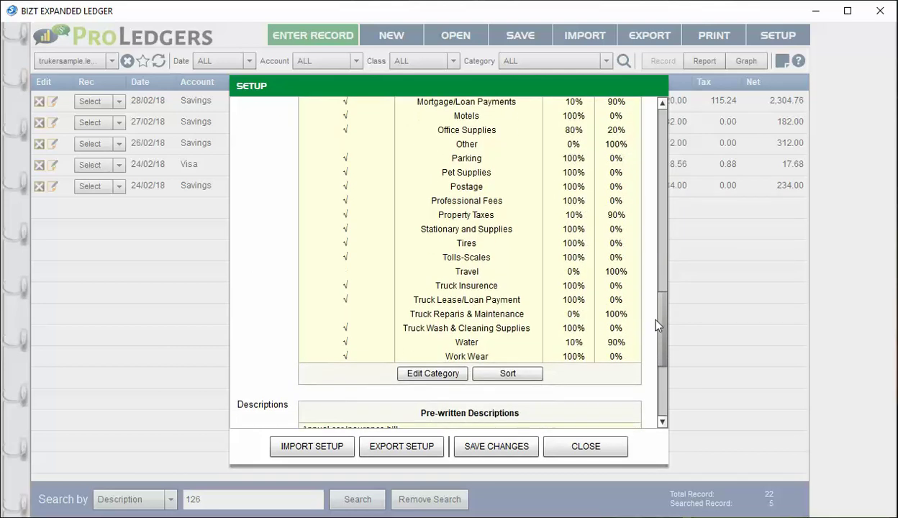
pyautogui.click(423, 353)
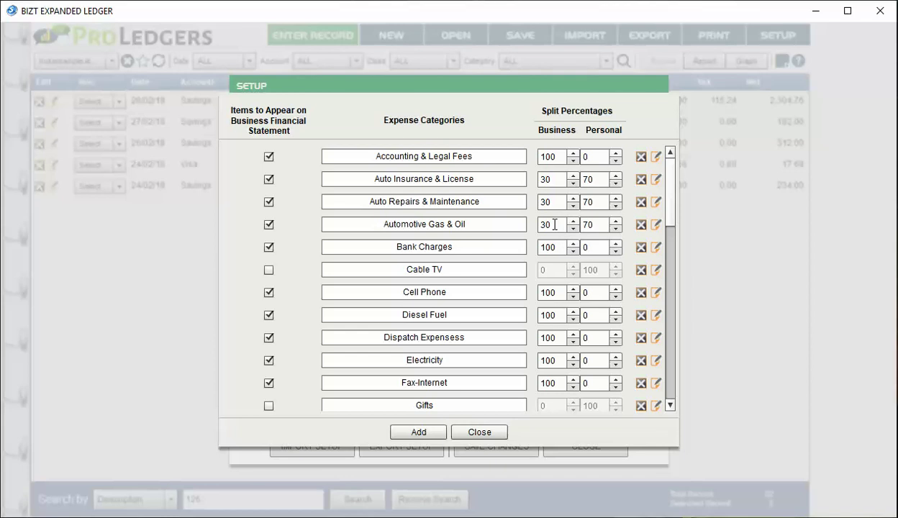
pyautogui.moveTo(553, 224); pyautogui.dragTo(518, 220)
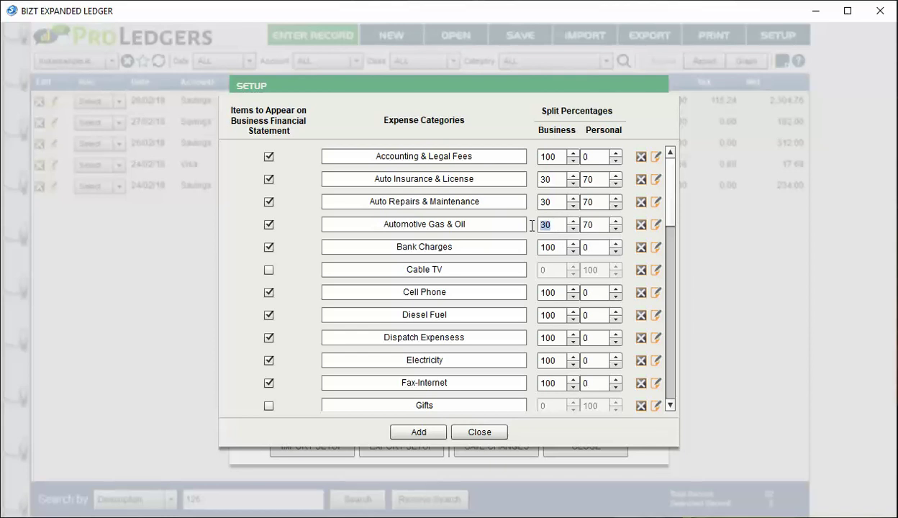
pyautogui.click(573, 221)
pyautogui.click(573, 221)
pyautogui.moveTo(671, 192); pyautogui.dragTo(676, 226)
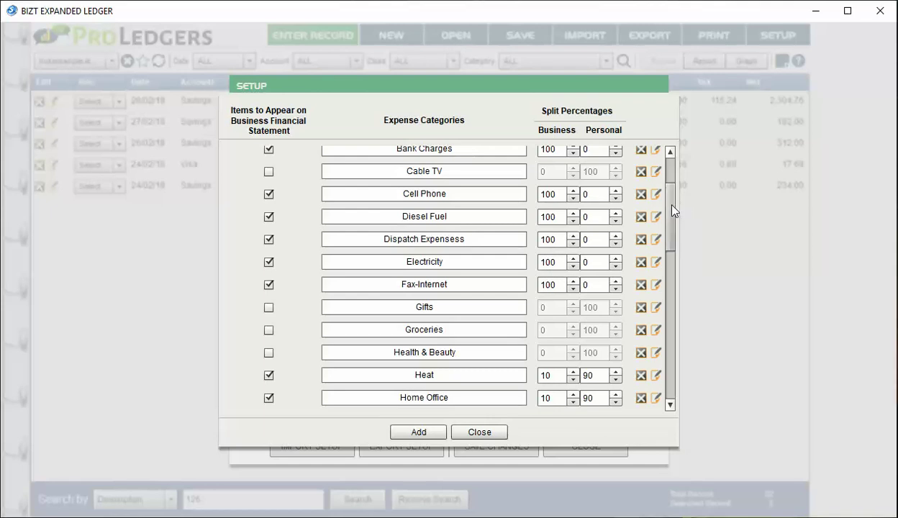
pyautogui.moveTo(674, 208); pyautogui.dragTo(439, 407)
pyautogui.click(475, 432)
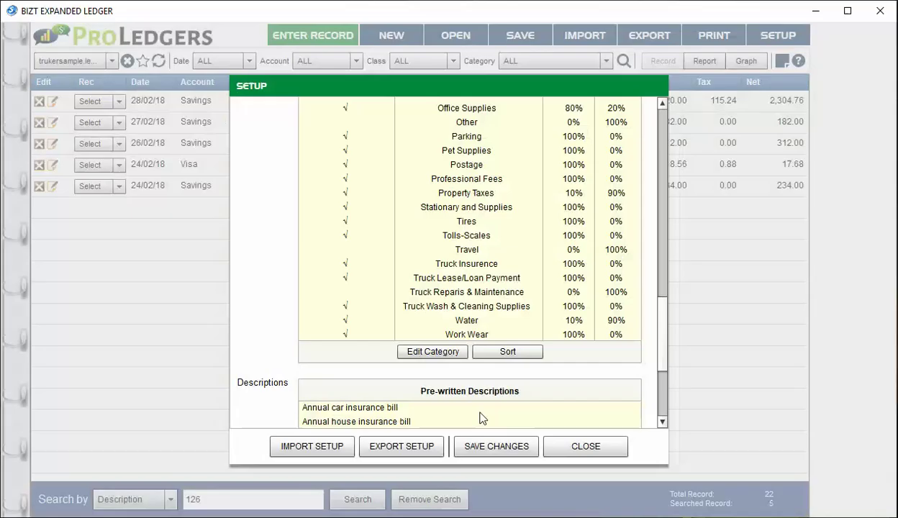
# Step: Review the pre-written descriptions and expense categories in the ledger setup, and save the setup changes
pyautogui.scroll(-5, 644, 336)
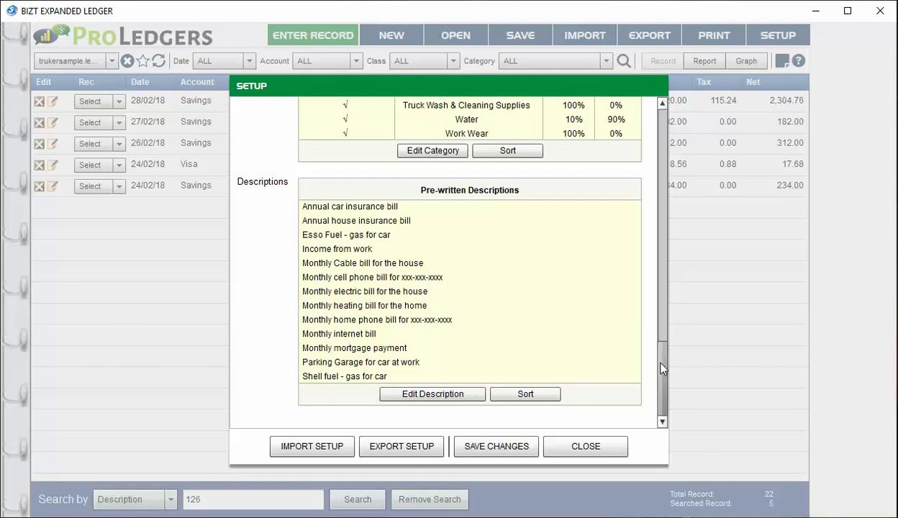
pyautogui.moveTo(662, 369); pyautogui.dragTo(656, 387)
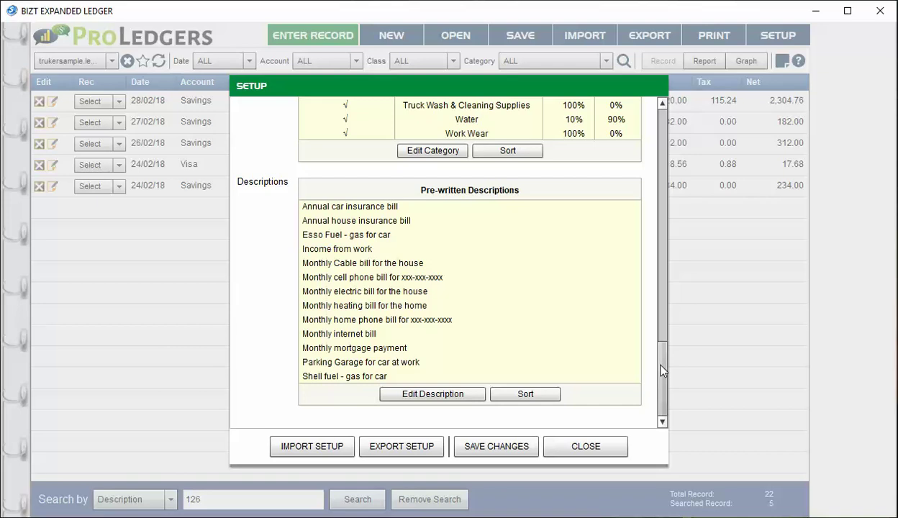
pyautogui.moveTo(662, 345); pyautogui.dragTo(663, 216)
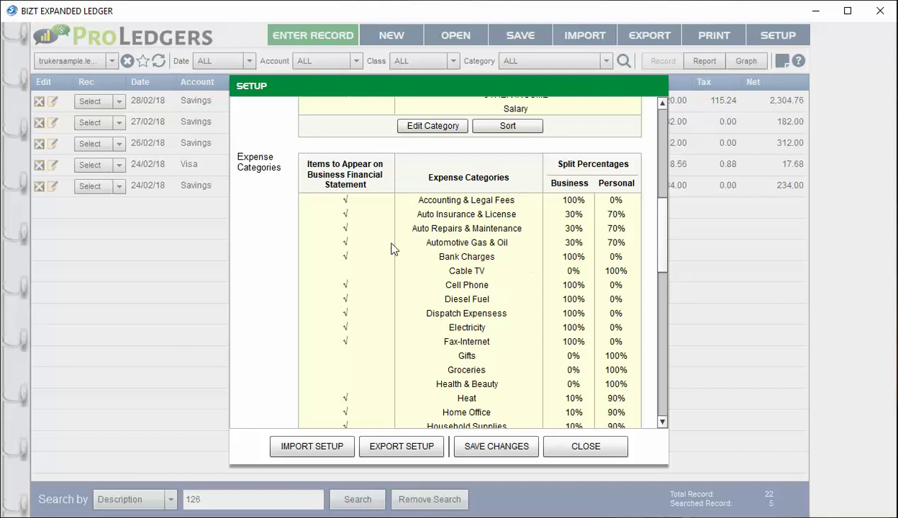
pyautogui.click(504, 445)
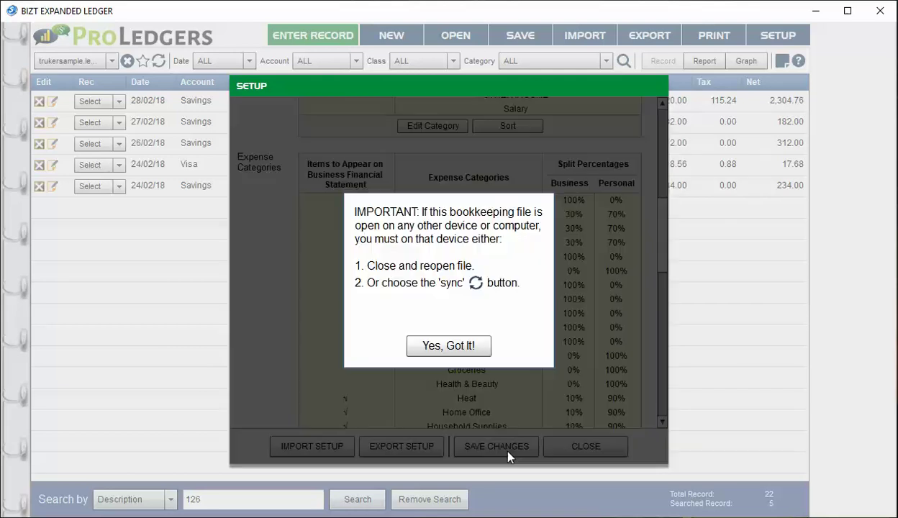
pyautogui.click(457, 342)
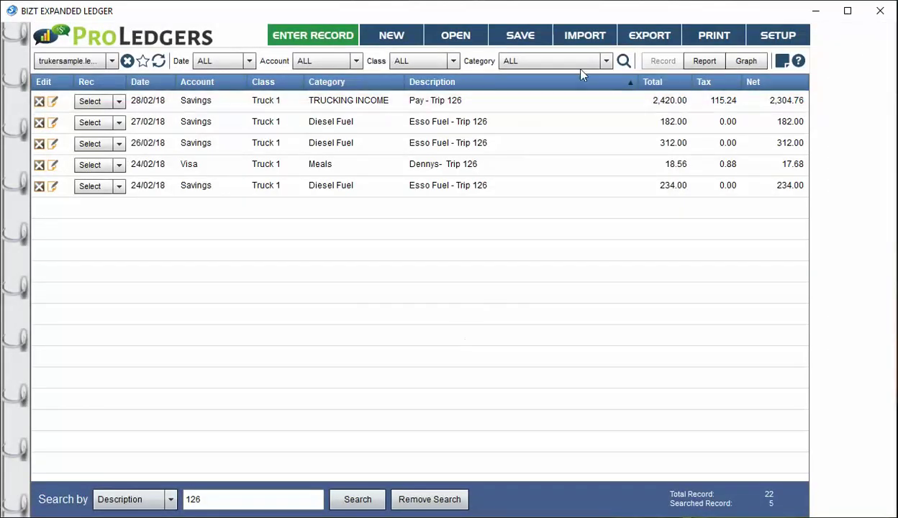
# Step: Export the ledger setup to the Desktop as setfile2018
pyautogui.click(769, 36)
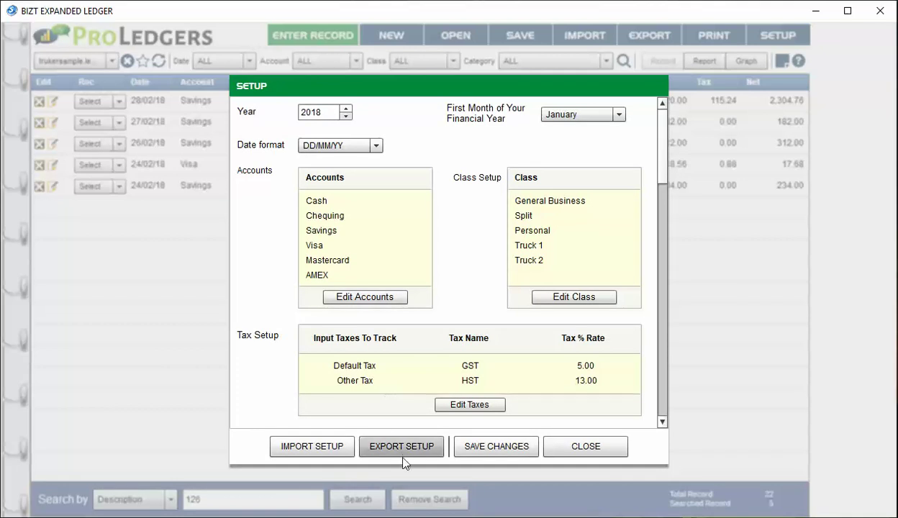
pyautogui.click(403, 447)
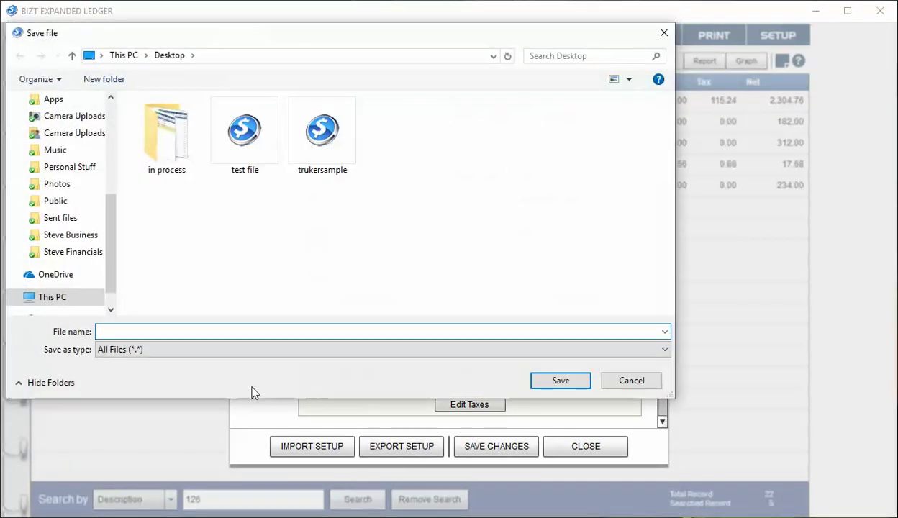
pyautogui.write('setfile')
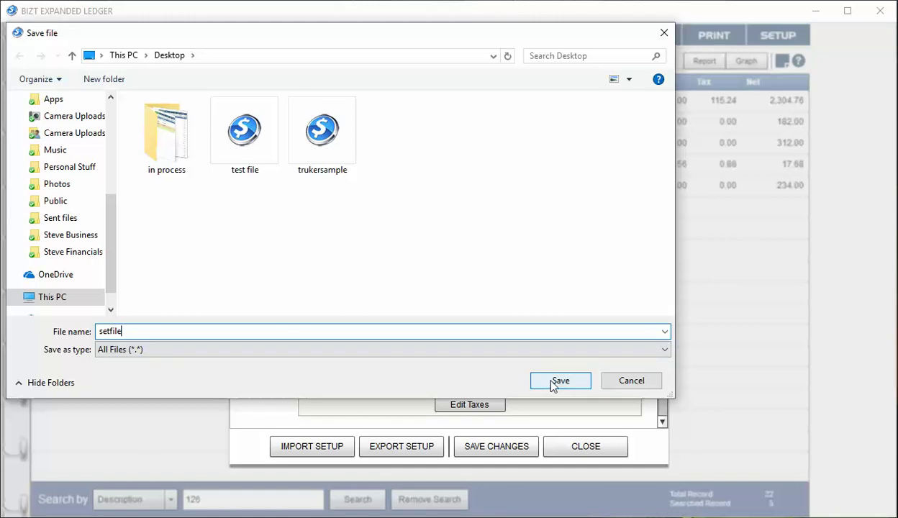
pyautogui.write('2018')
pyautogui.click(561, 380)
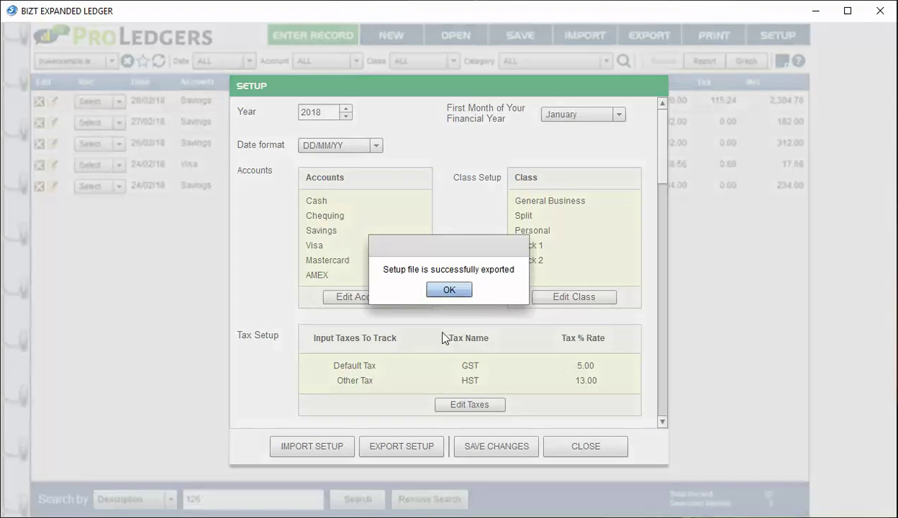
pyautogui.click(449, 290)
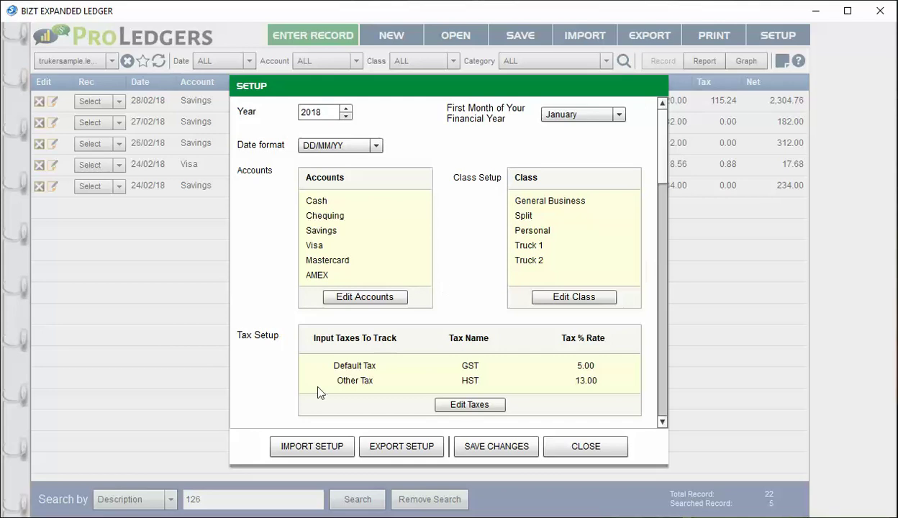
# Step: Try to import a setup file into the current ledger, and save and leave the setup
pyautogui.click(309, 451)
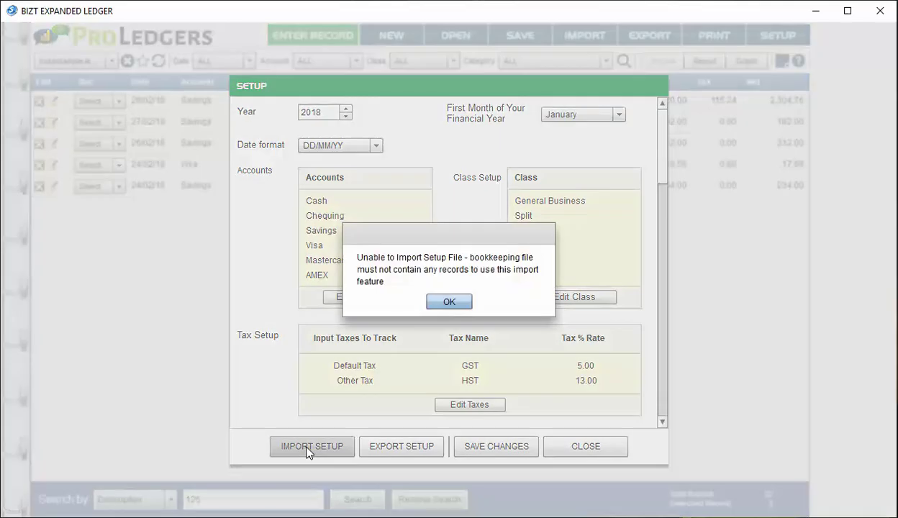
pyautogui.click(449, 303)
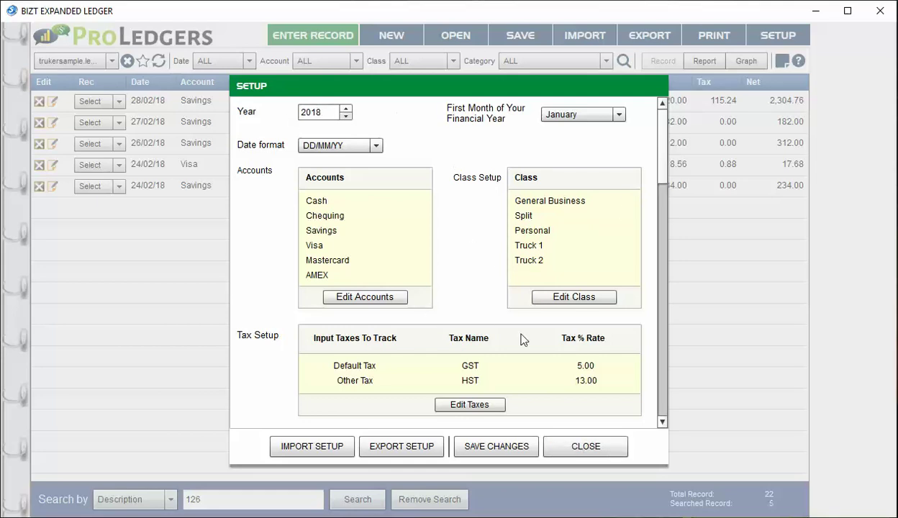
pyautogui.click(495, 446)
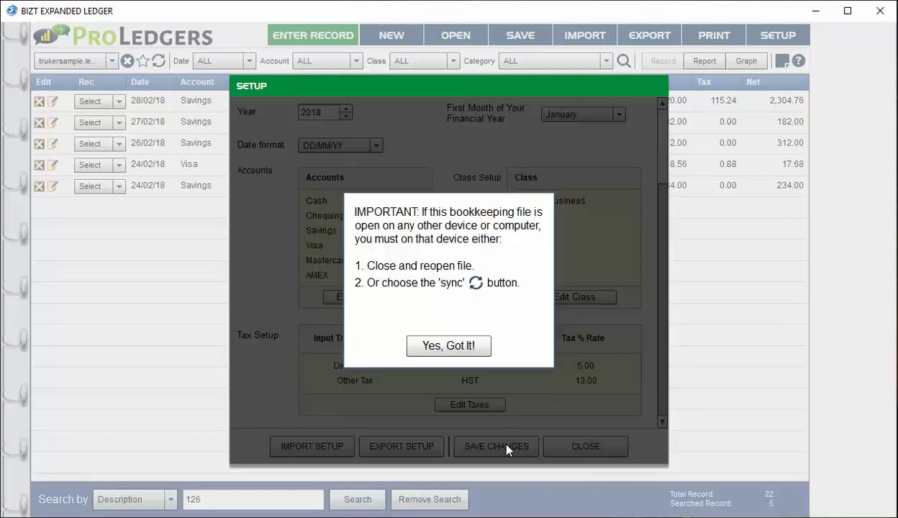
pyautogui.click(440, 344)
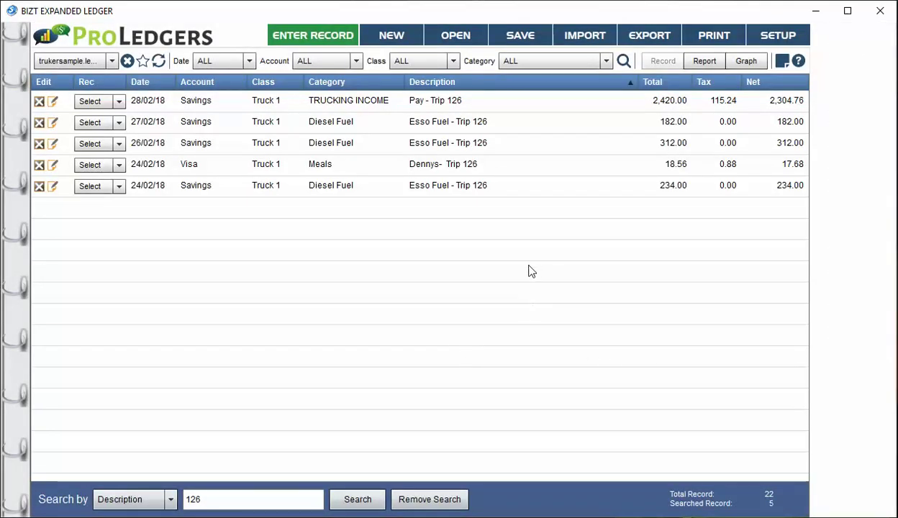
pyautogui.click(302, 35)
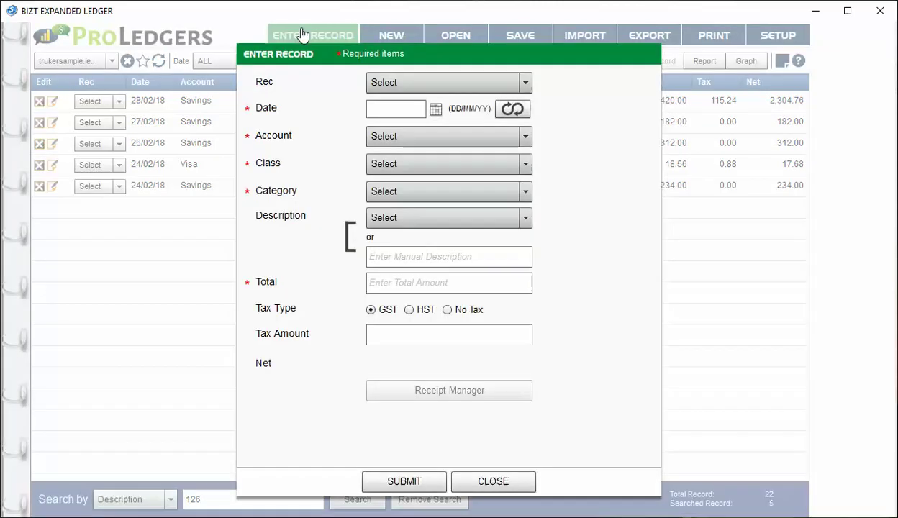
pyautogui.click(434, 110)
pyautogui.click(483, 481)
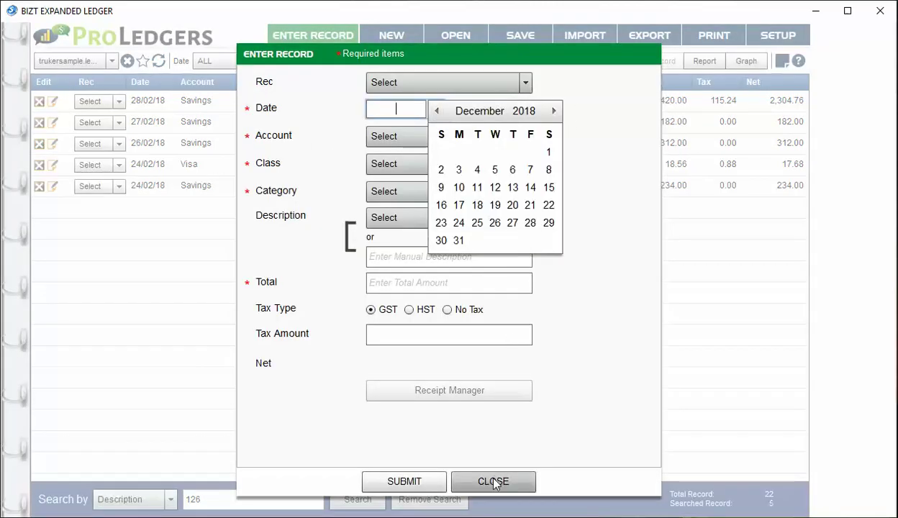
# Step: Repeat the 26/02/18 Esso Fuel - Trip 126 record on December 6, 4 and 9, 2018, and save the record
pyautogui.doubleClick(410, 144)
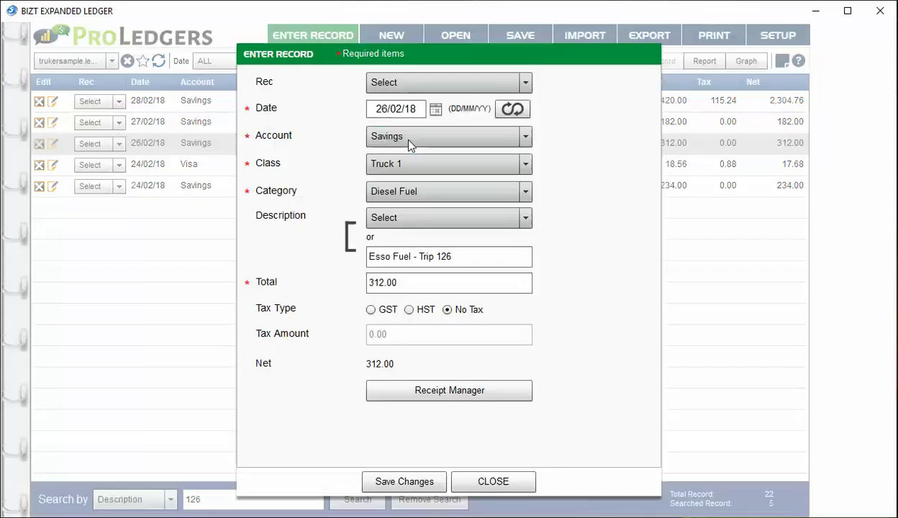
pyautogui.click(508, 110)
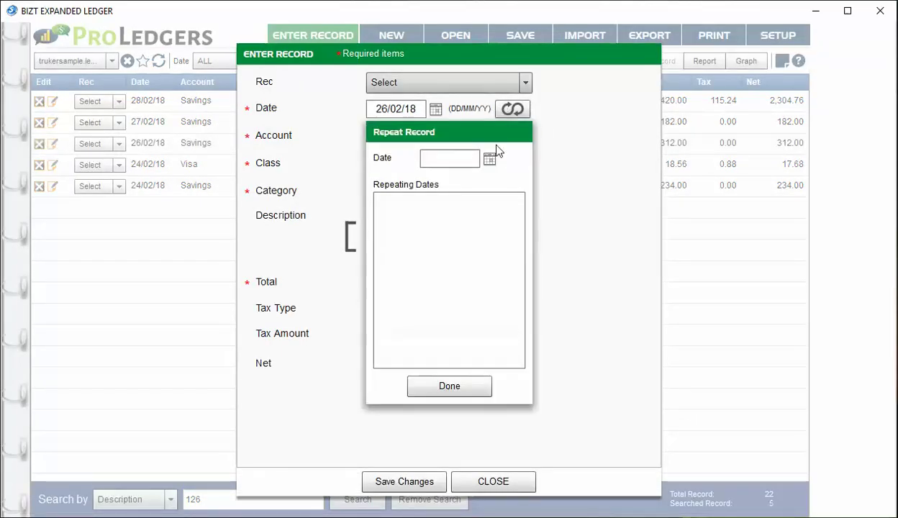
pyautogui.click(474, 159)
pyautogui.click(567, 218)
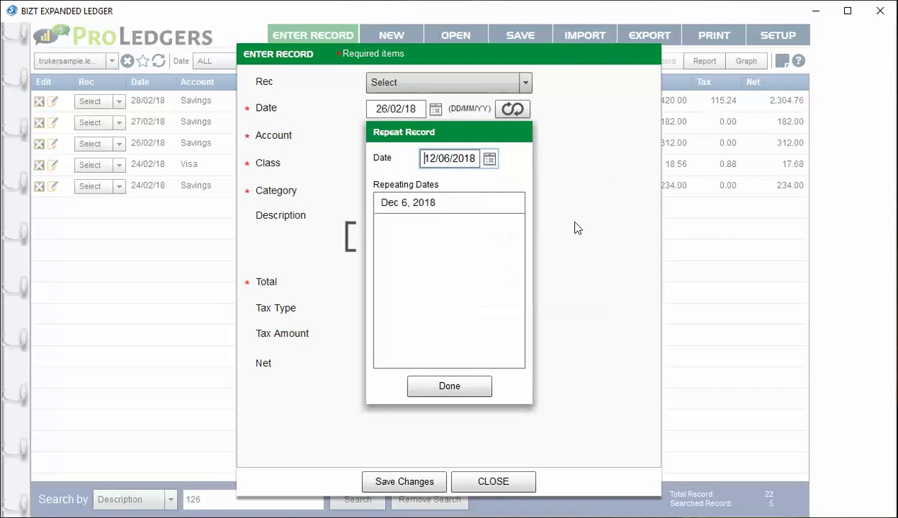
pyautogui.click(492, 159)
pyautogui.click(530, 219)
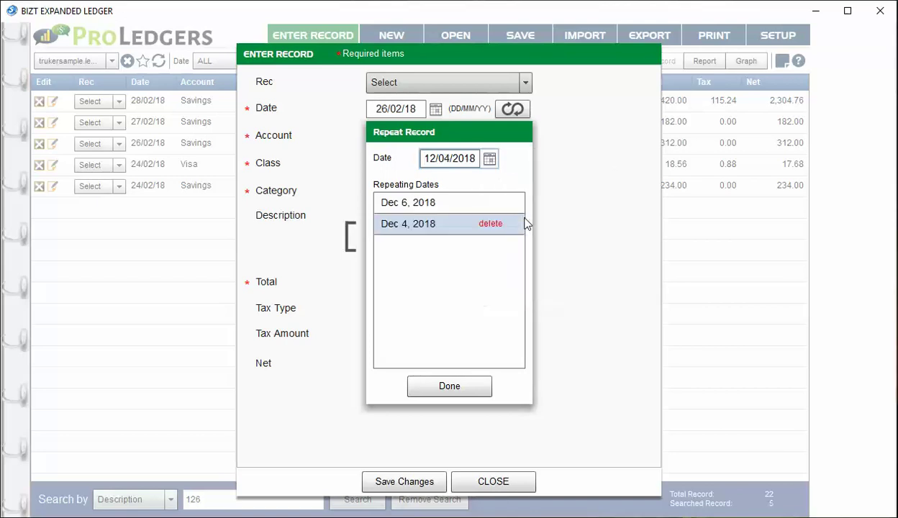
pyautogui.click(489, 159)
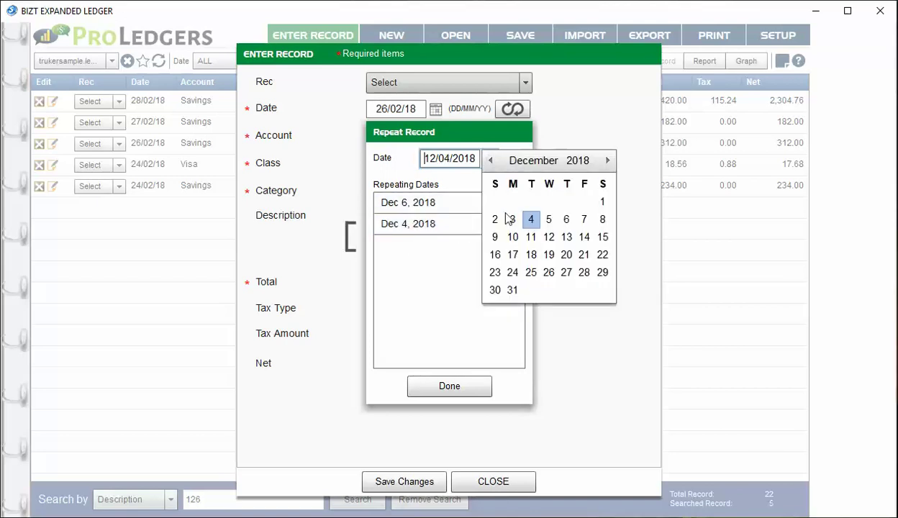
pyautogui.click(494, 235)
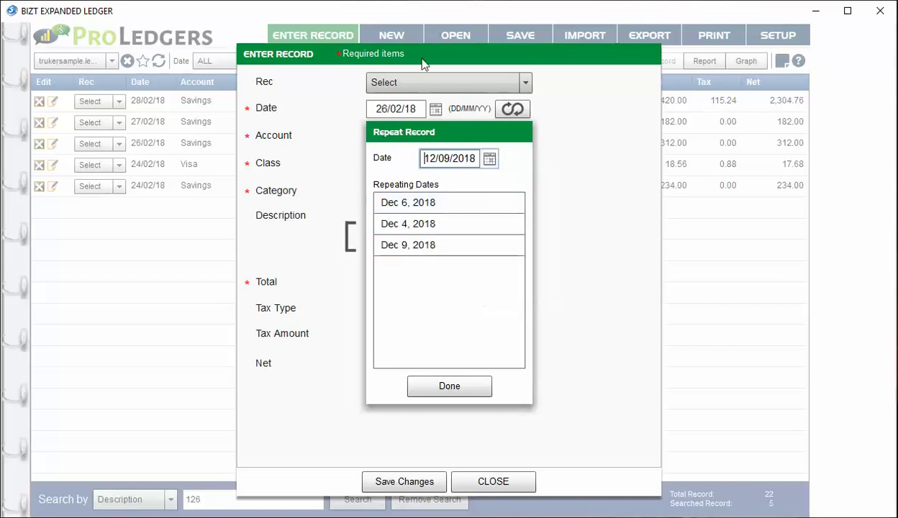
pyautogui.click(446, 385)
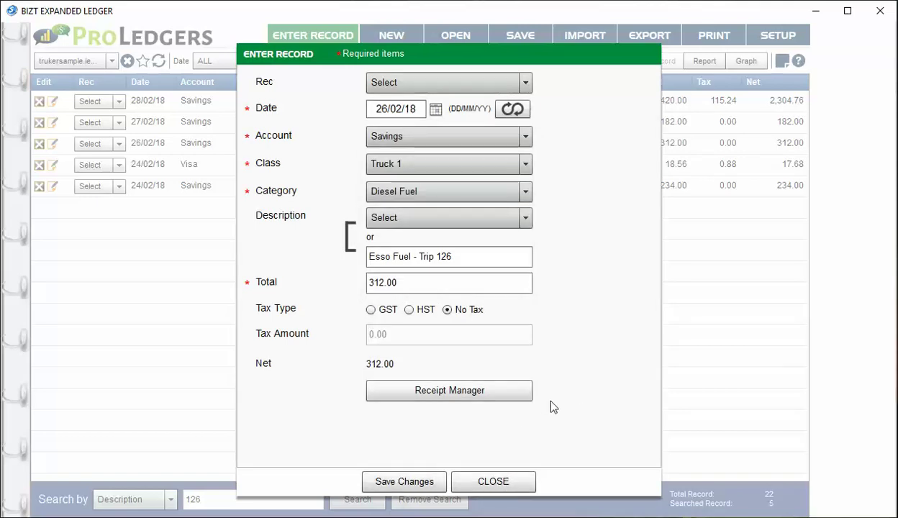
pyautogui.click(404, 481)
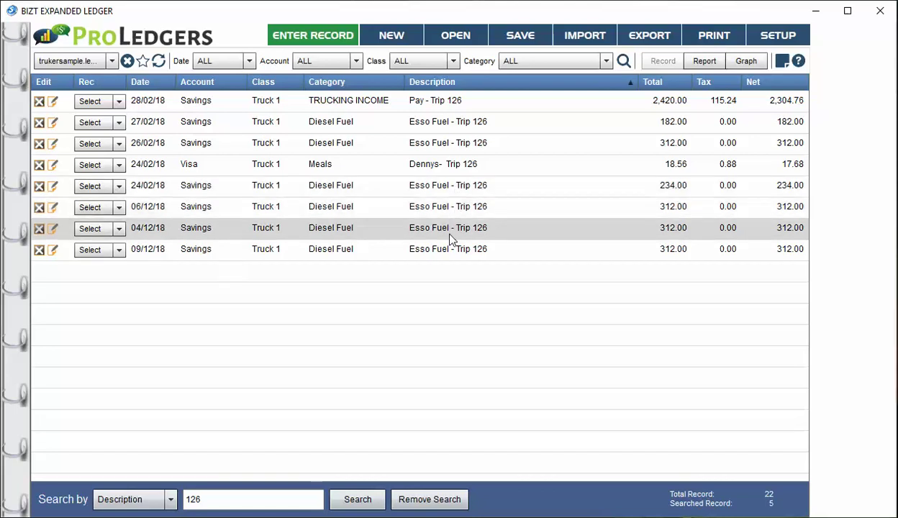
# Step: Examine the account choices in the 24/02/18 and 09/12/18 Esso Fuel - Trip 126 records, closing each without saving
pyautogui.doubleClick(438, 186)
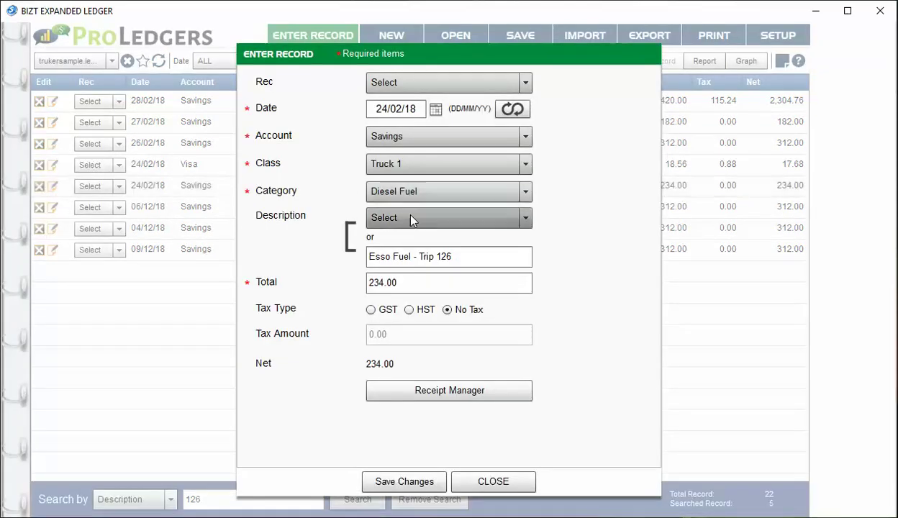
pyautogui.click(420, 138)
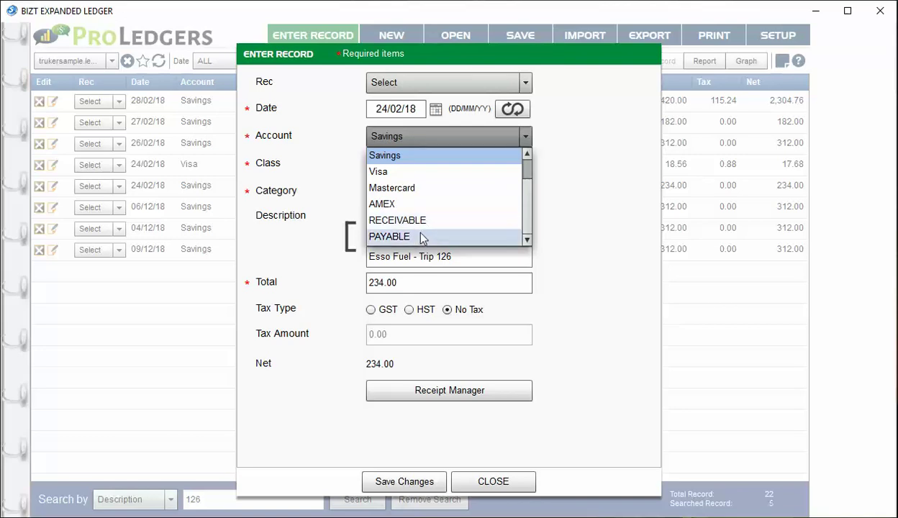
pyautogui.click(515, 483)
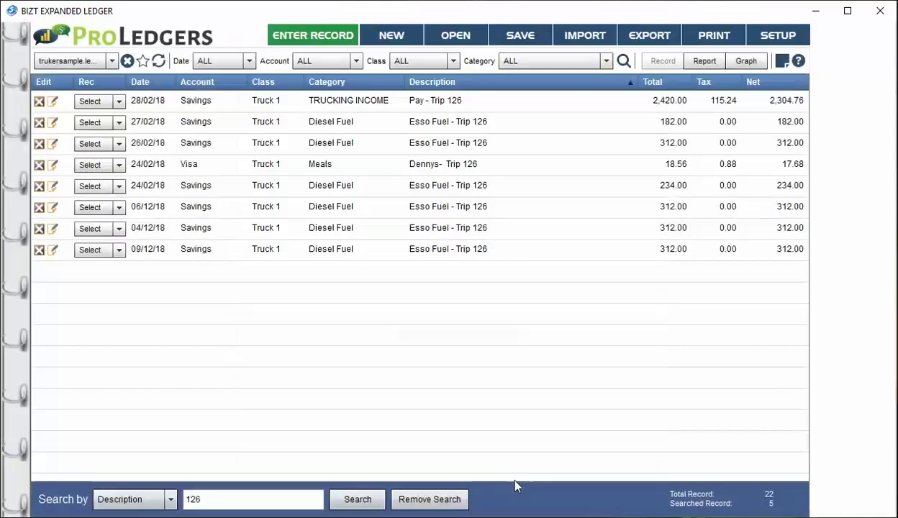
pyautogui.doubleClick(448, 252)
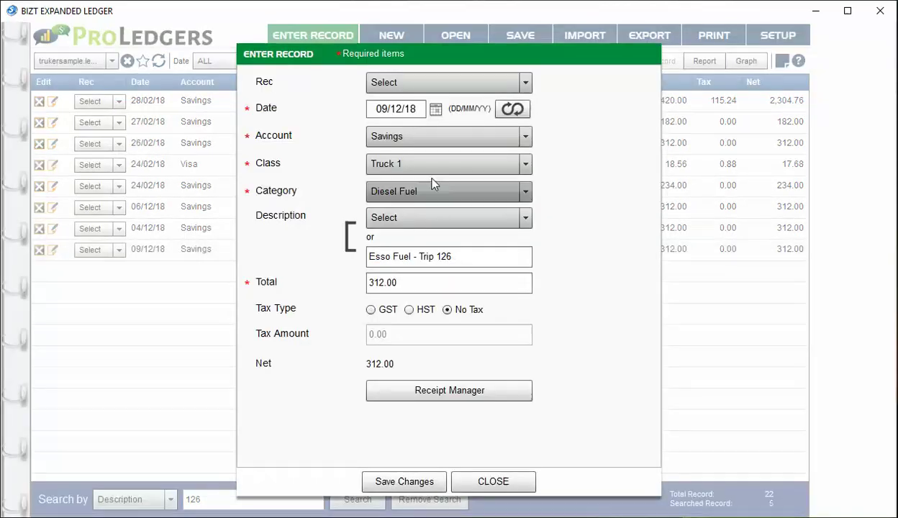
pyautogui.click(407, 141)
pyautogui.click(407, 143)
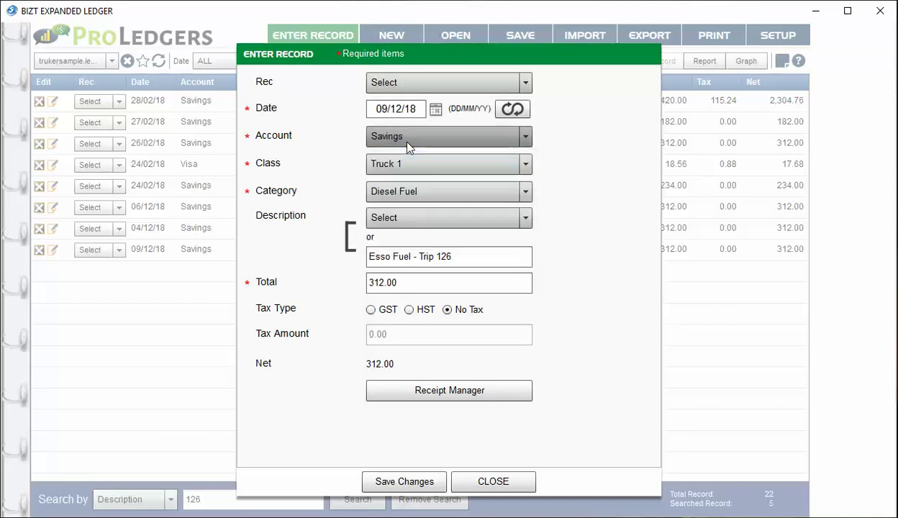
pyautogui.click(488, 483)
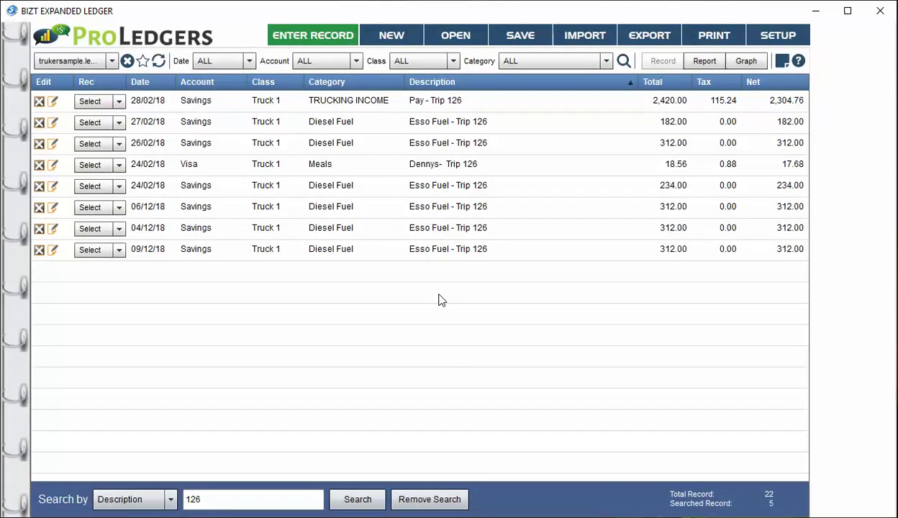